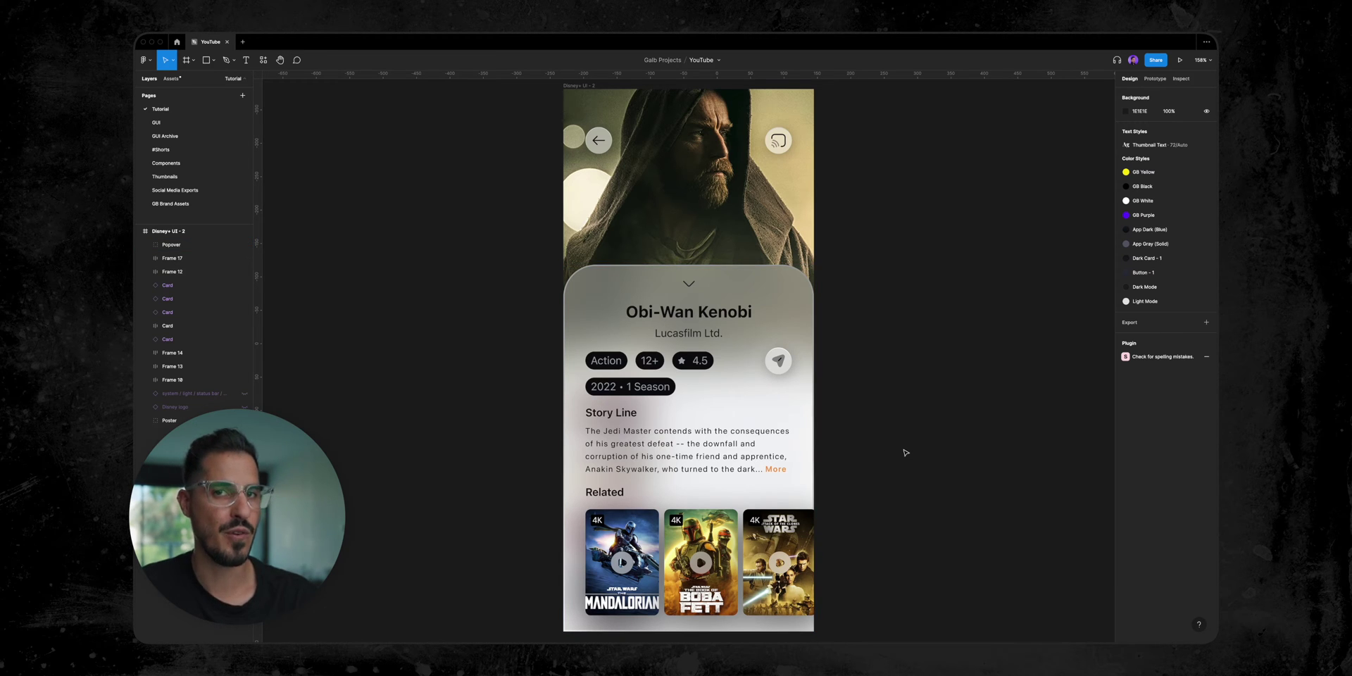
Hide the Popover sheet to reveal the Season 1 episode list and the Resume S1 E2 button
click(628, 283)
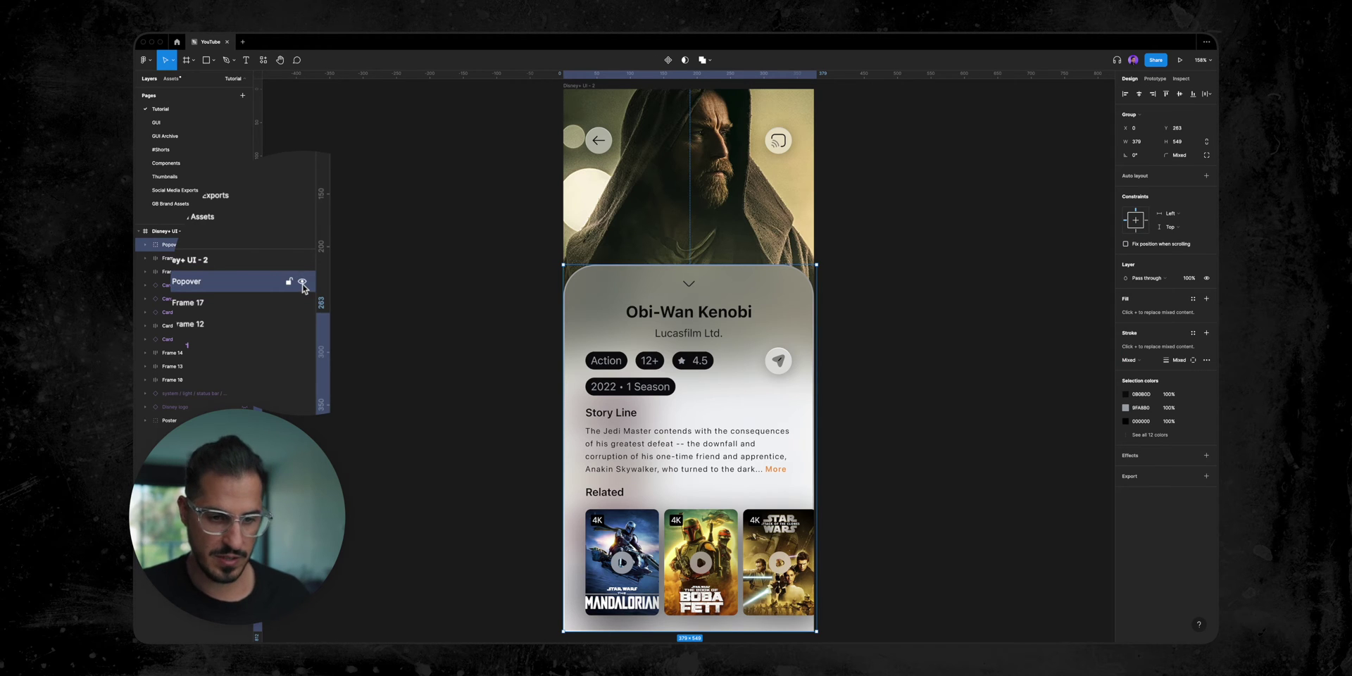
click(245, 245)
click(245, 245)
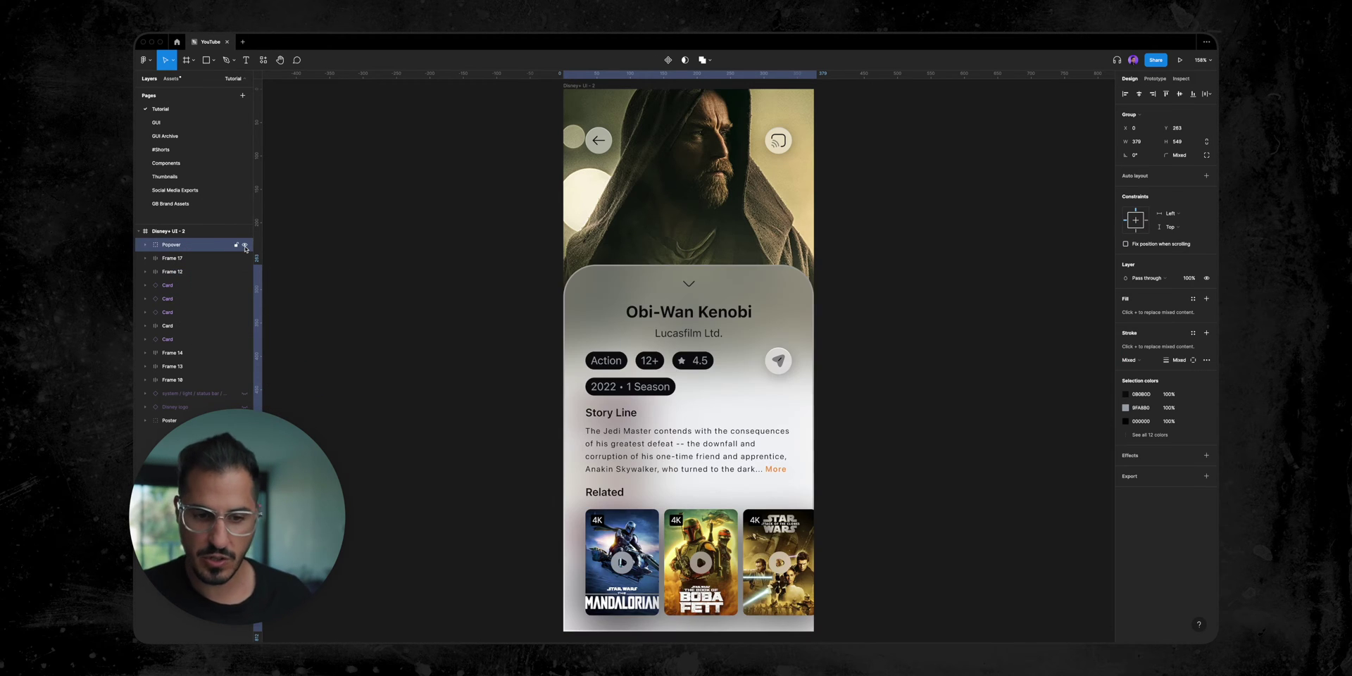
key(shift+super+h)
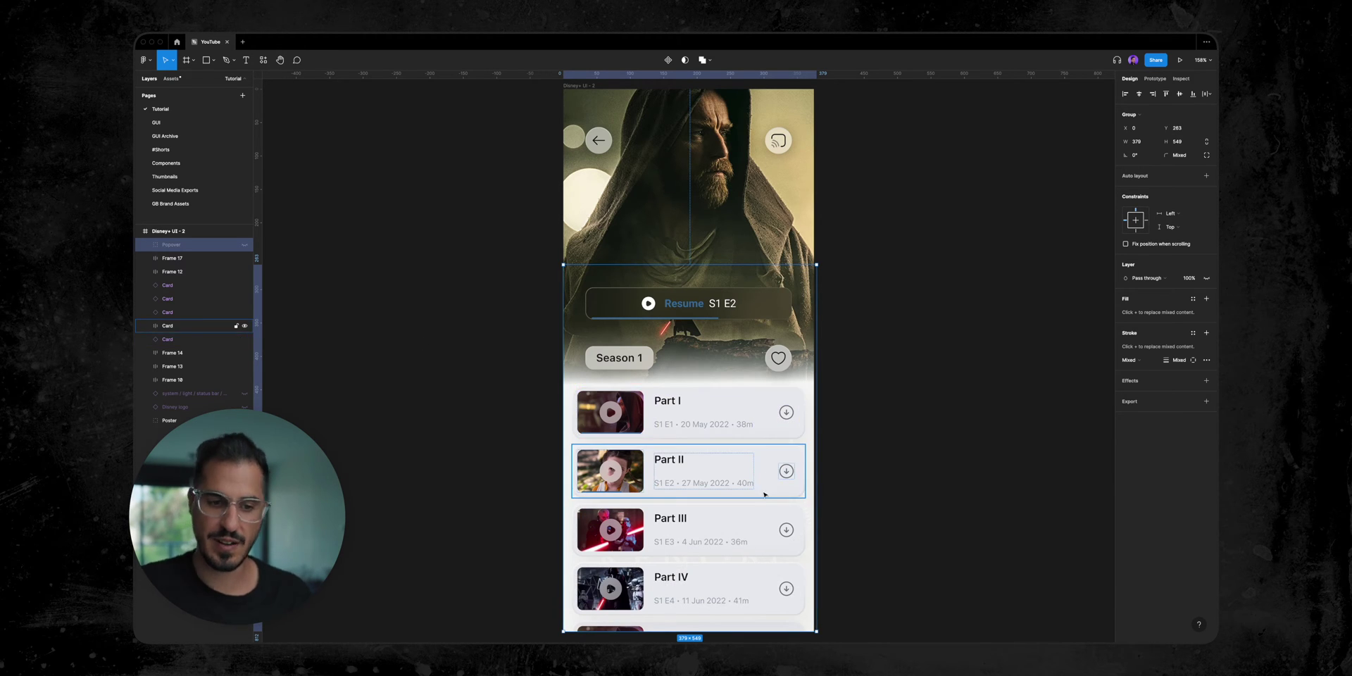
Unhide the popover sheet and select all its layers, from the card background through Arrow
key(shift+super+h)
click(852, 357)
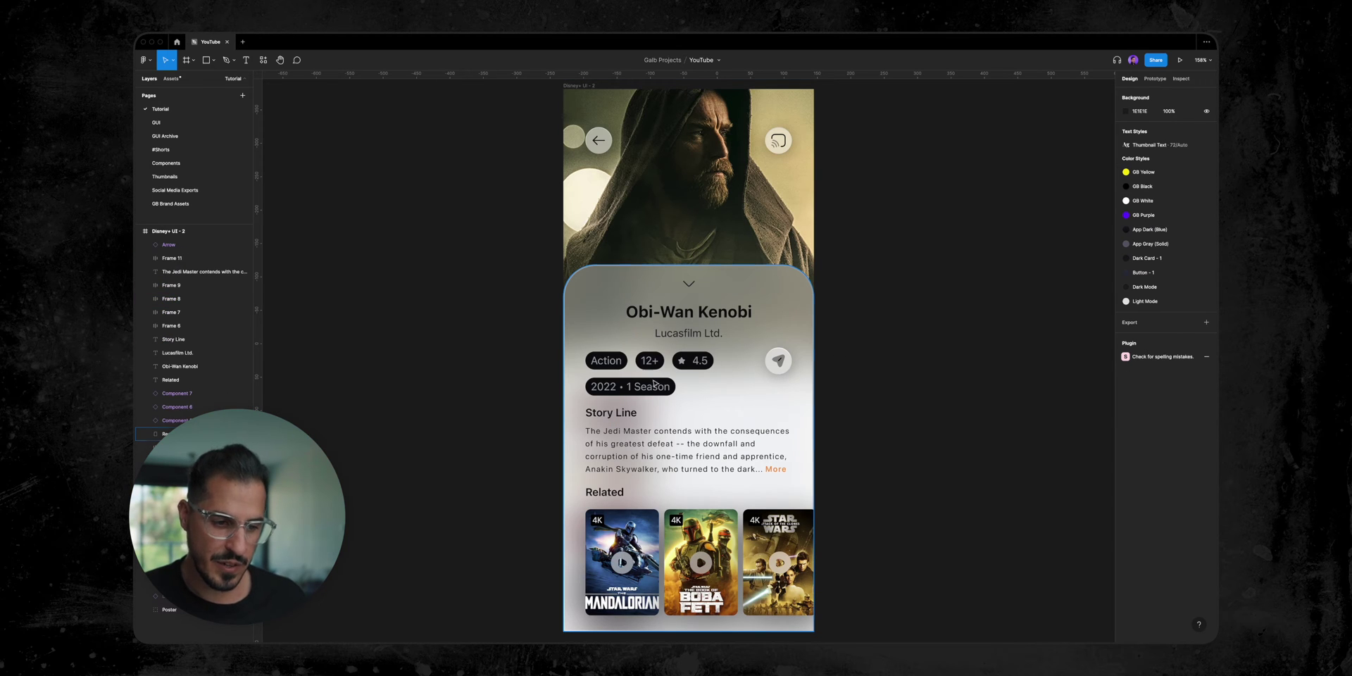
click(689, 296)
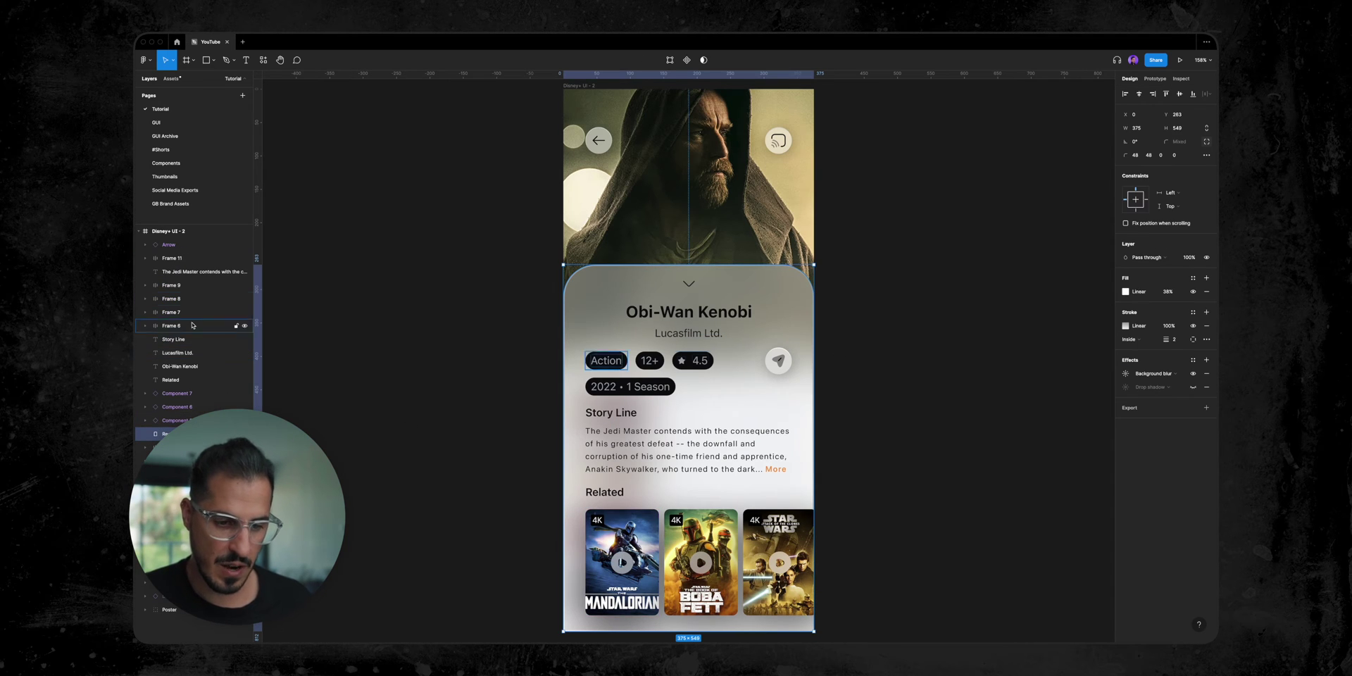
shift+click(192, 248)
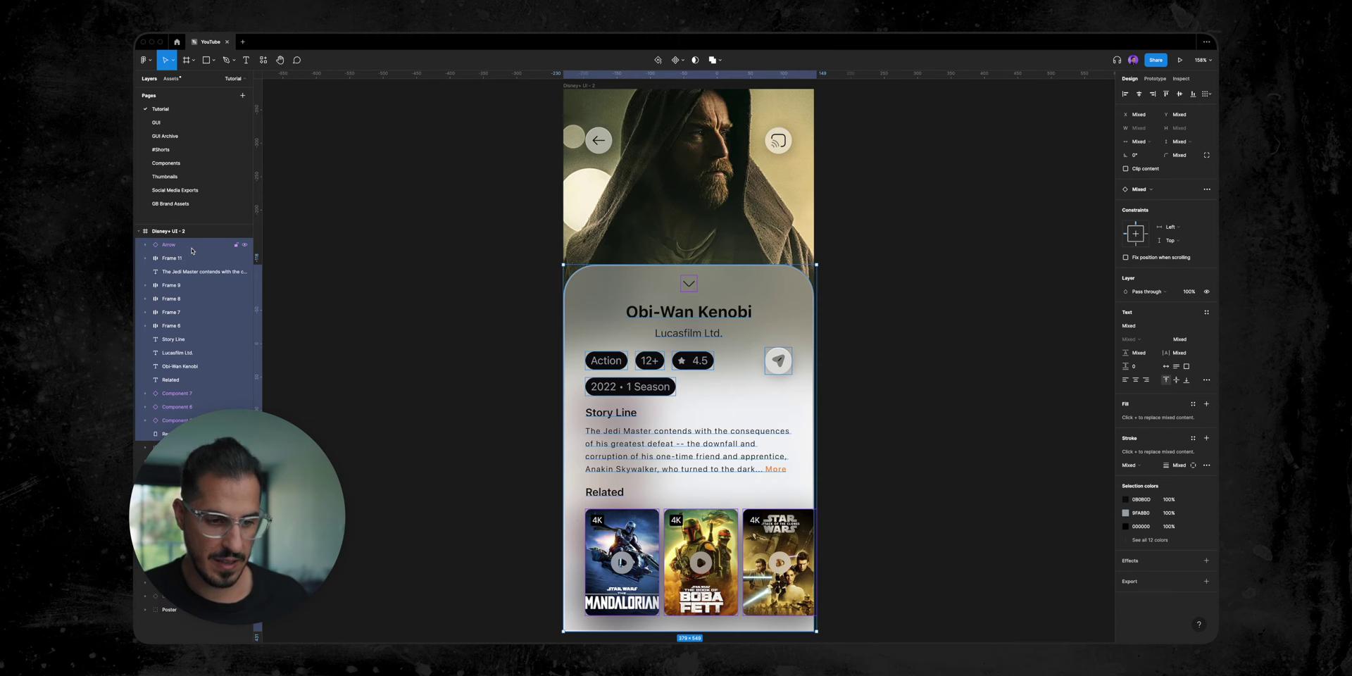
Group the selected popover layers into a group named Popover
key(alt+super+k)
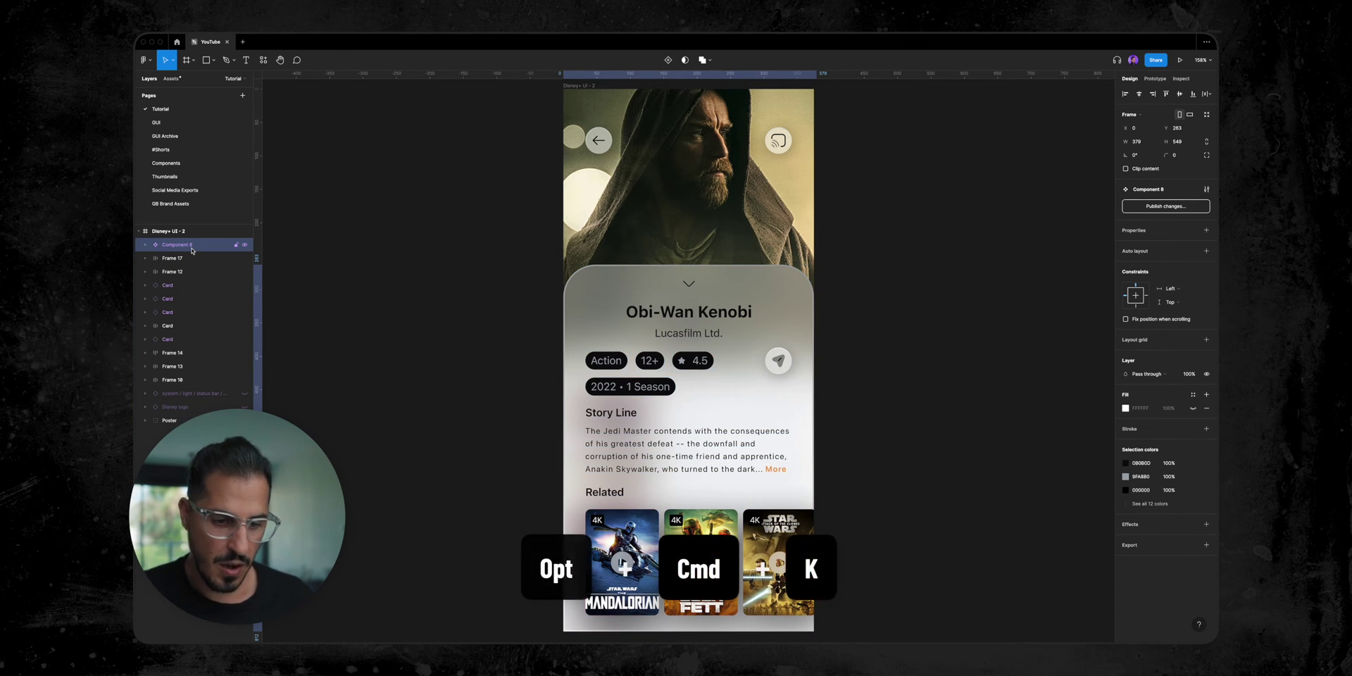
key(super+z)
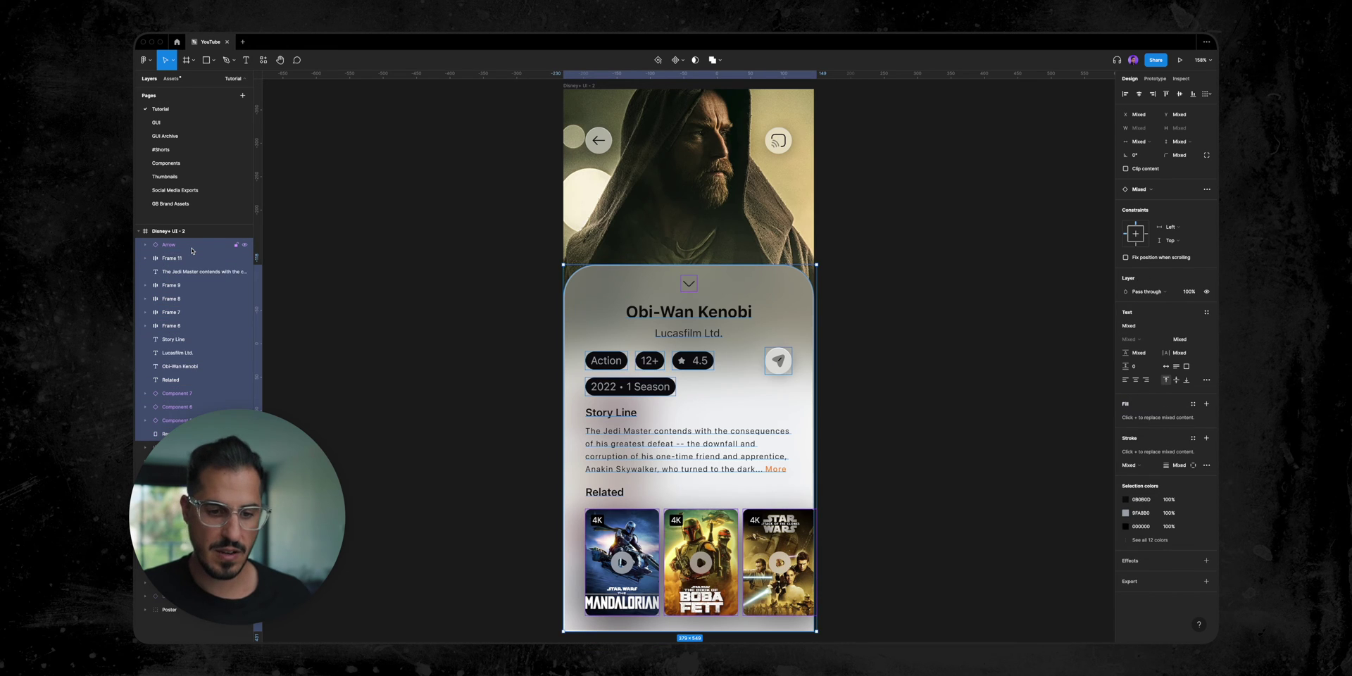
key(super+g)
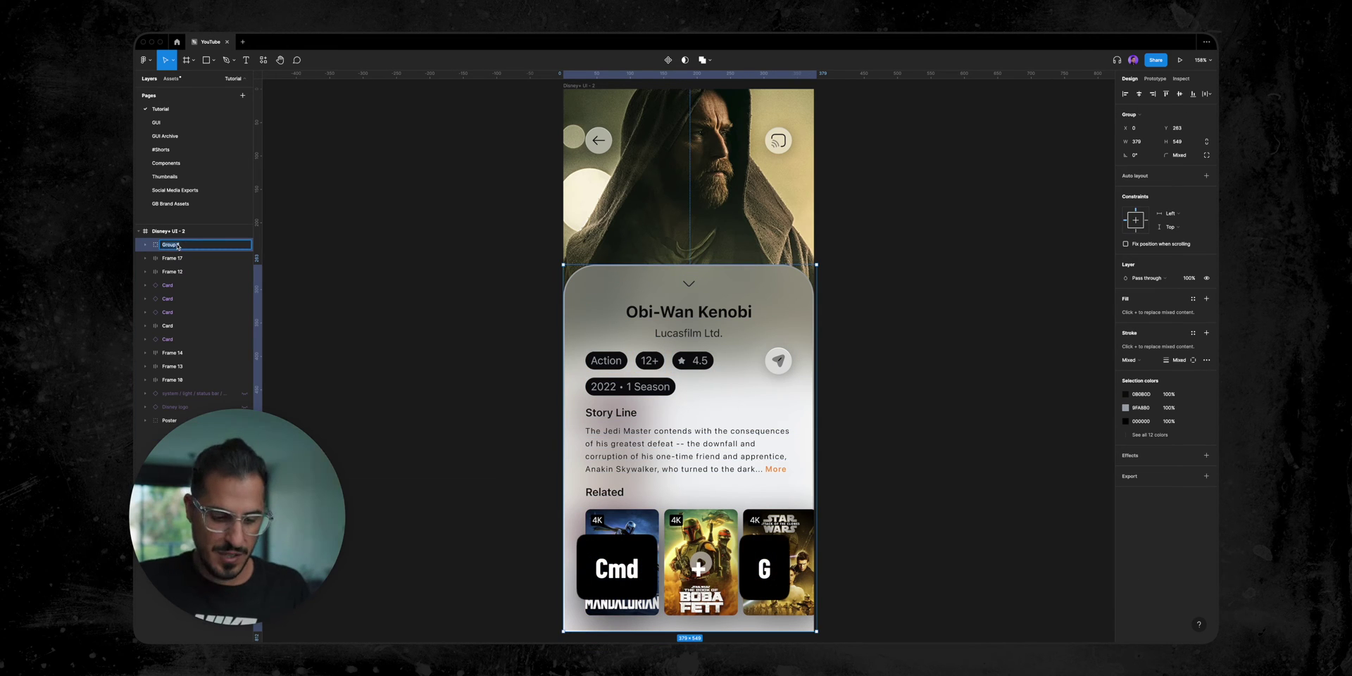
key(Return)
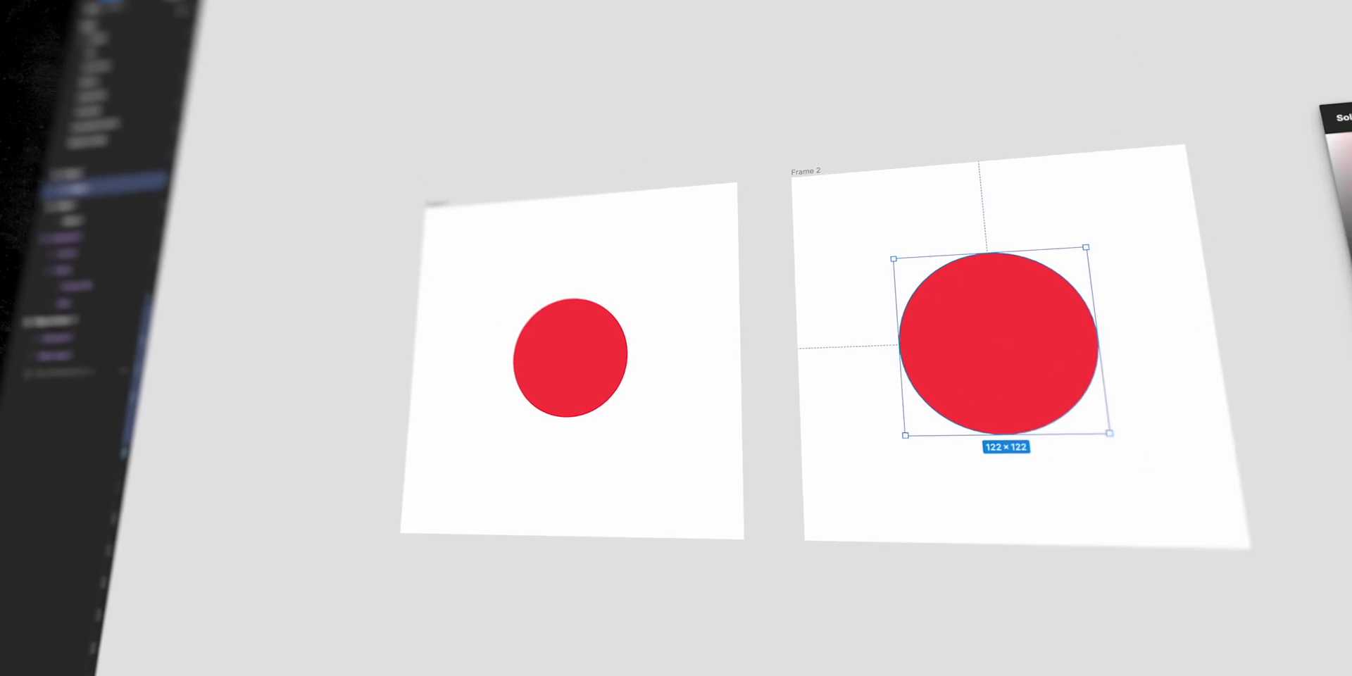
Link the small-circle Frame 1 to the large-circle Frame 2 with a prototype interaction
click(725, 343)
drag(742, 365, 802, 368)
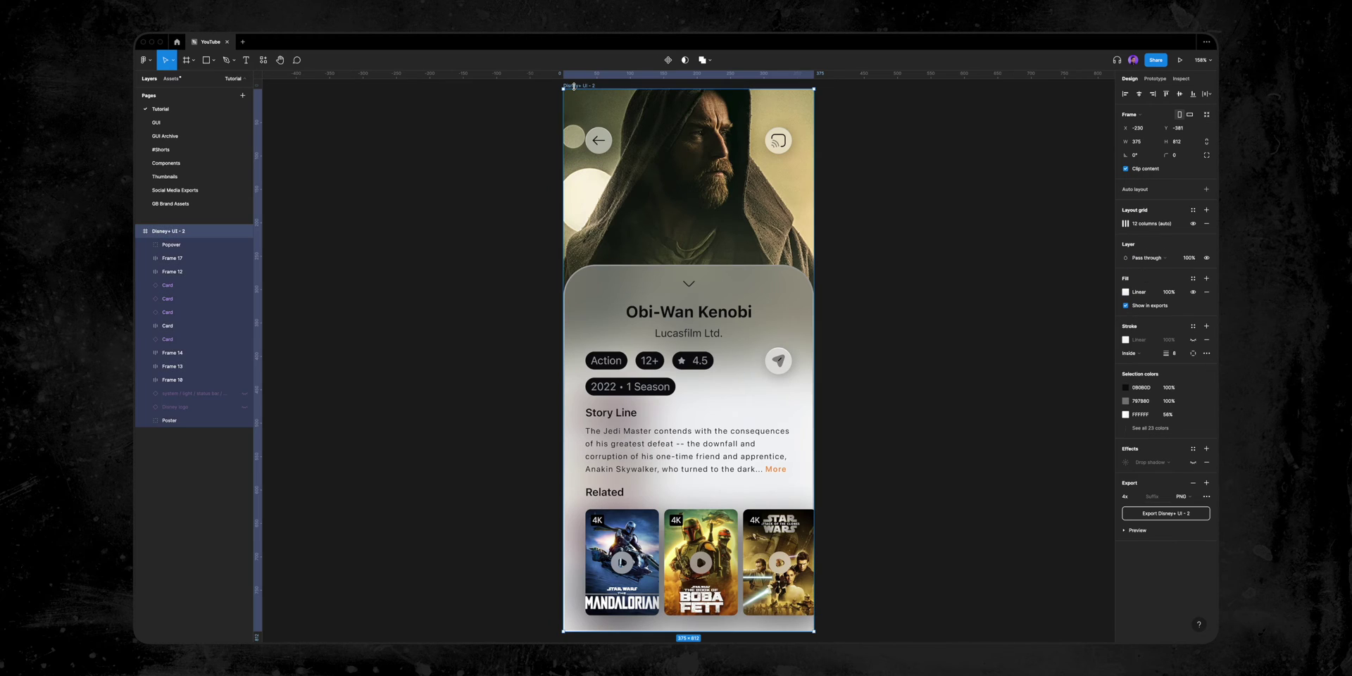
Duplicate the Disney+ UI - 2 frame and select the Popover in the Disney+ UI - 3 copy
key(super+d)
key(shift+1)
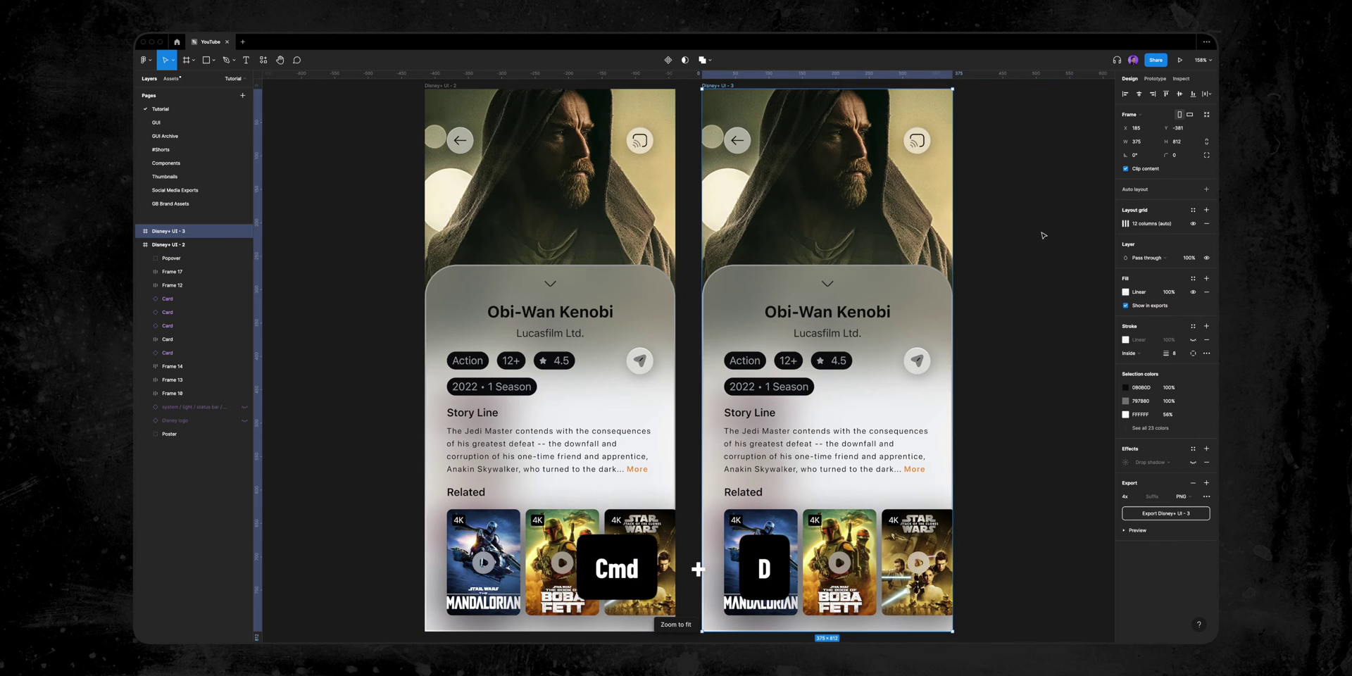
click(606, 298)
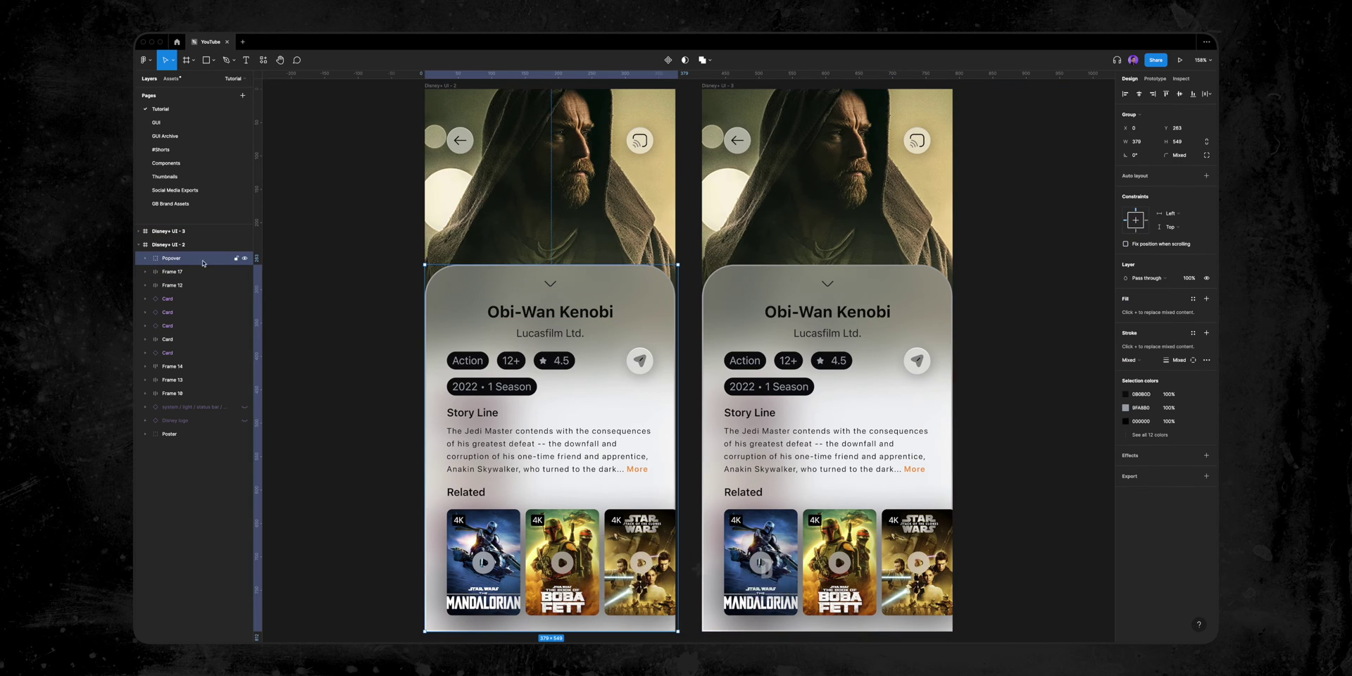
click(748, 295)
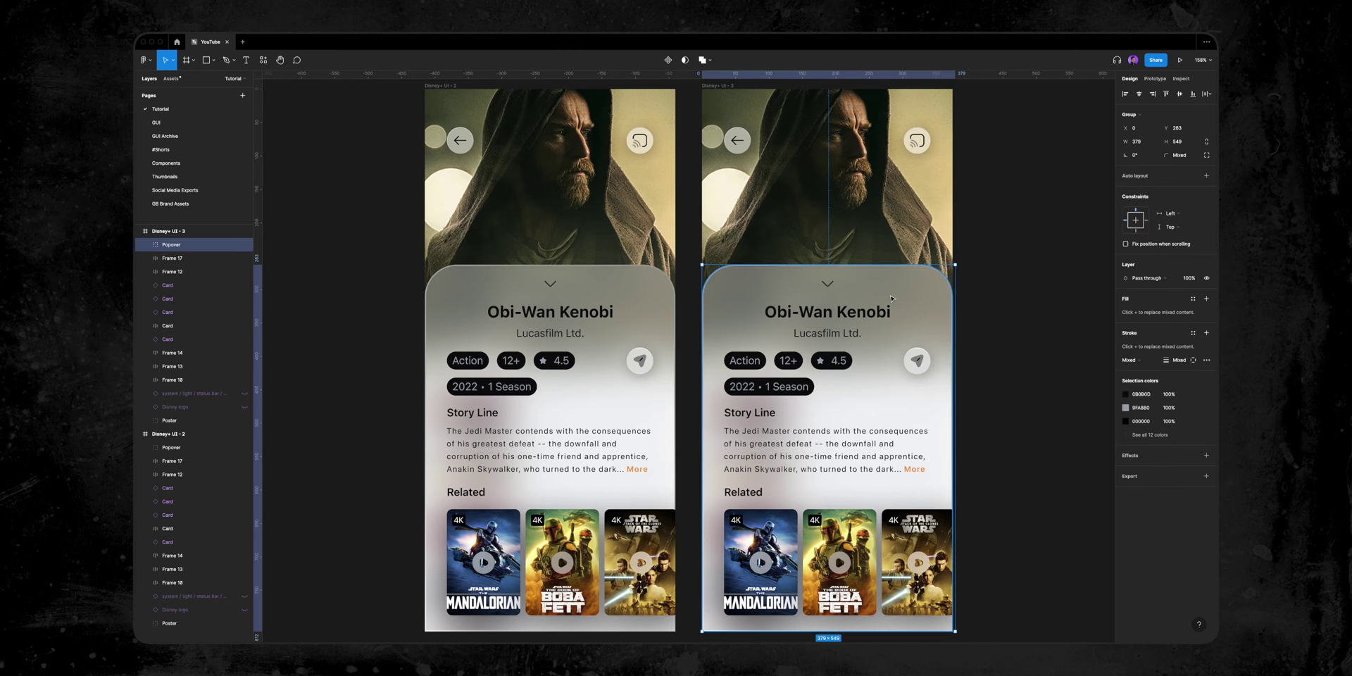
Slide the copy's Popover sheet down to the screen bottom and check it with layer outlines
key(shift+0)
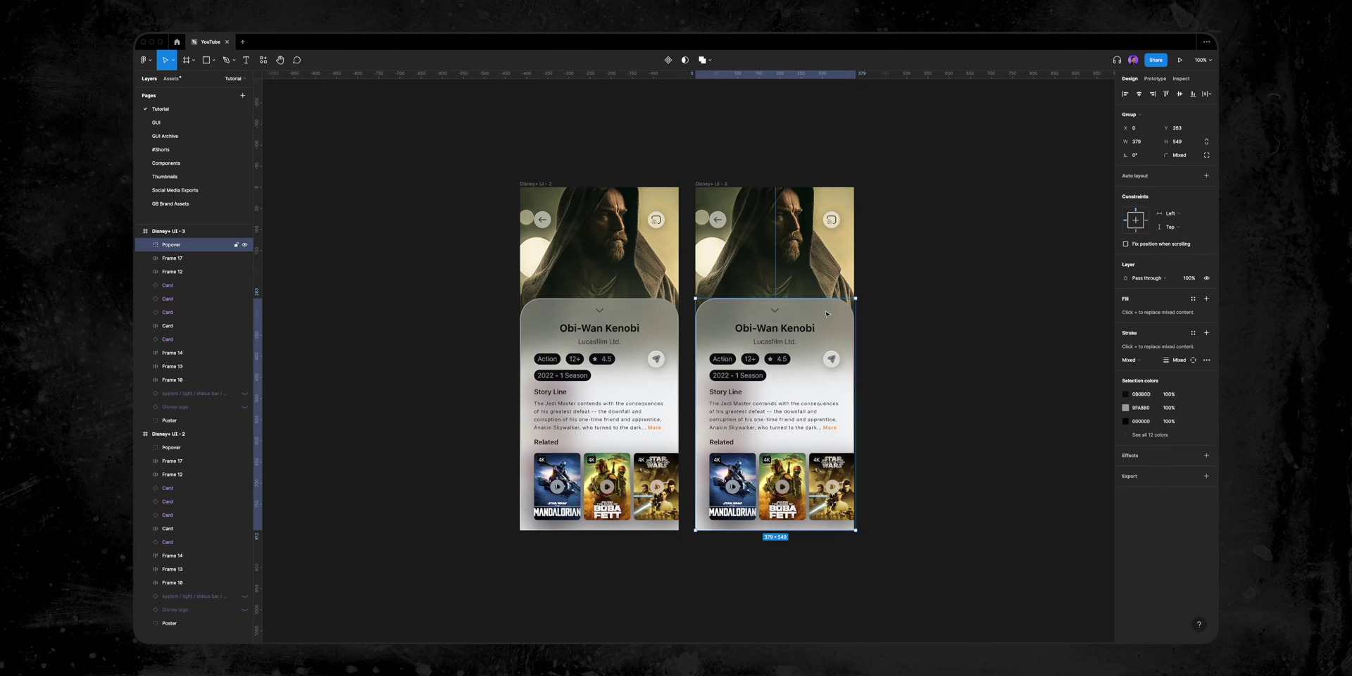
drag(807, 319, 803, 492)
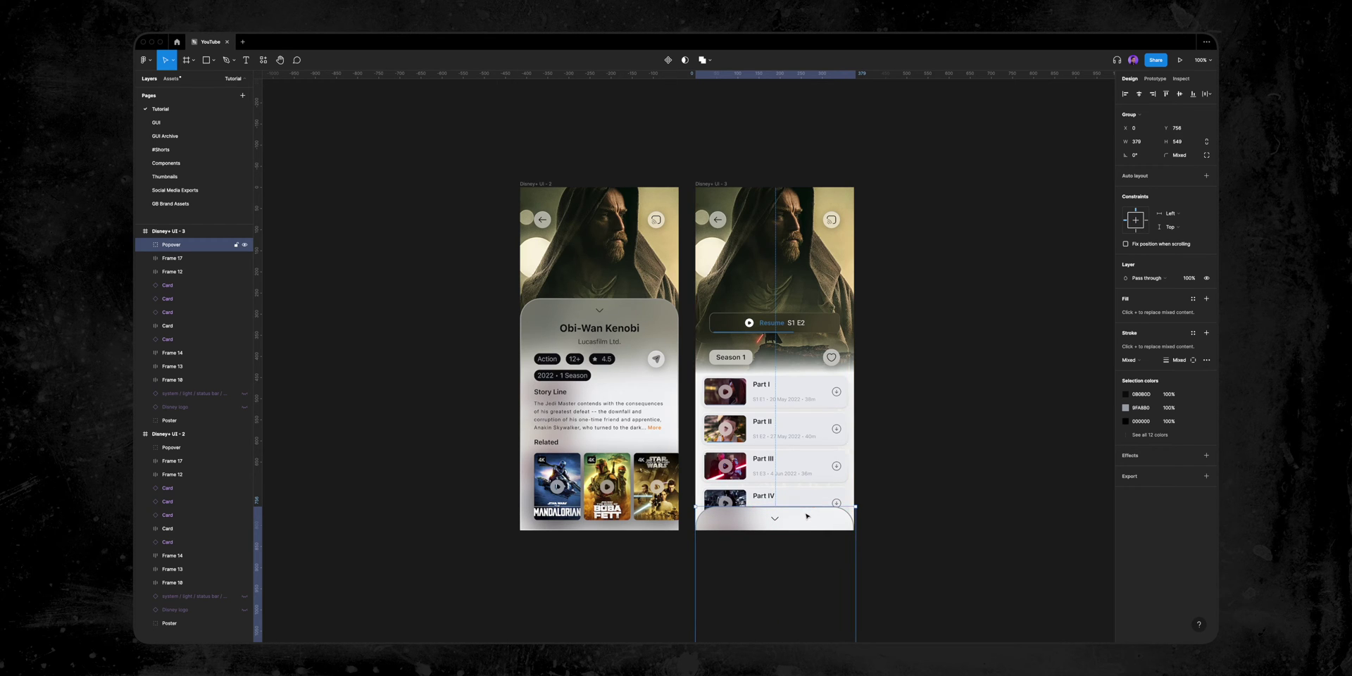
key(super+y)
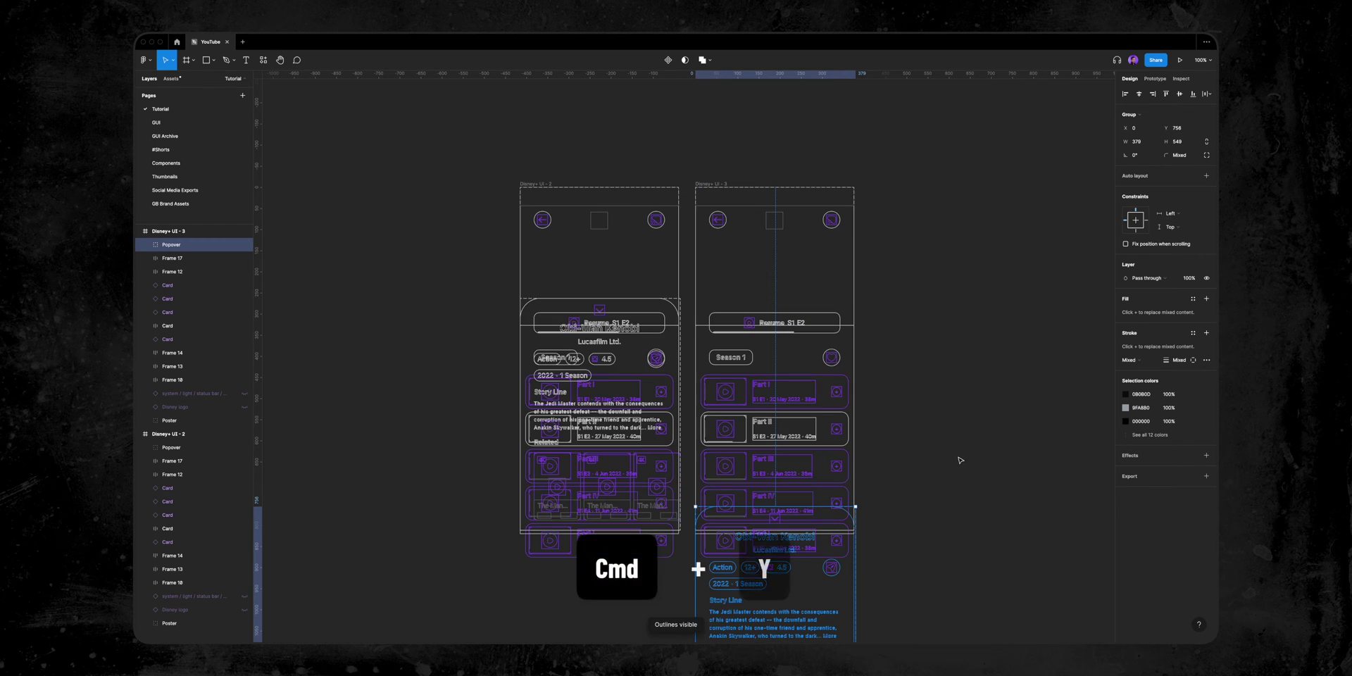
scroll(958, 458, down, 3)
key(minus)
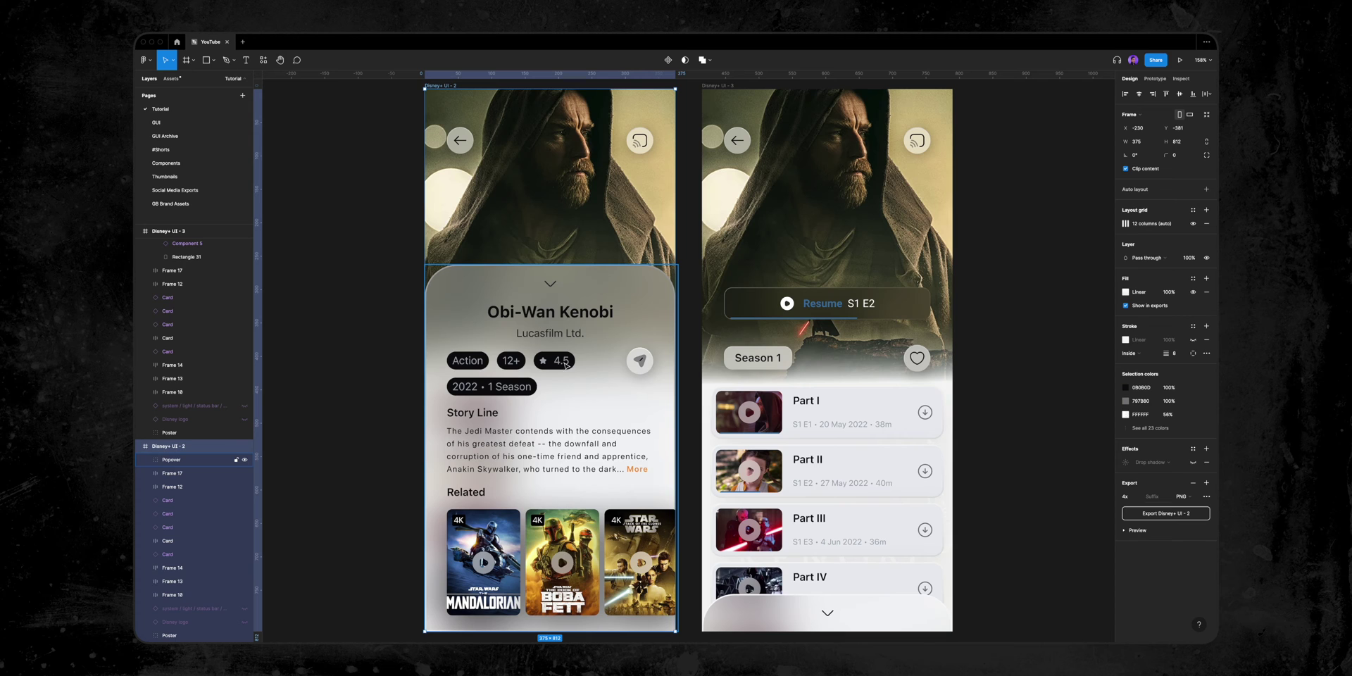
Select the Arrow icon in the collapsed Popover sheet and flip it vertically to point upward
click(642, 363)
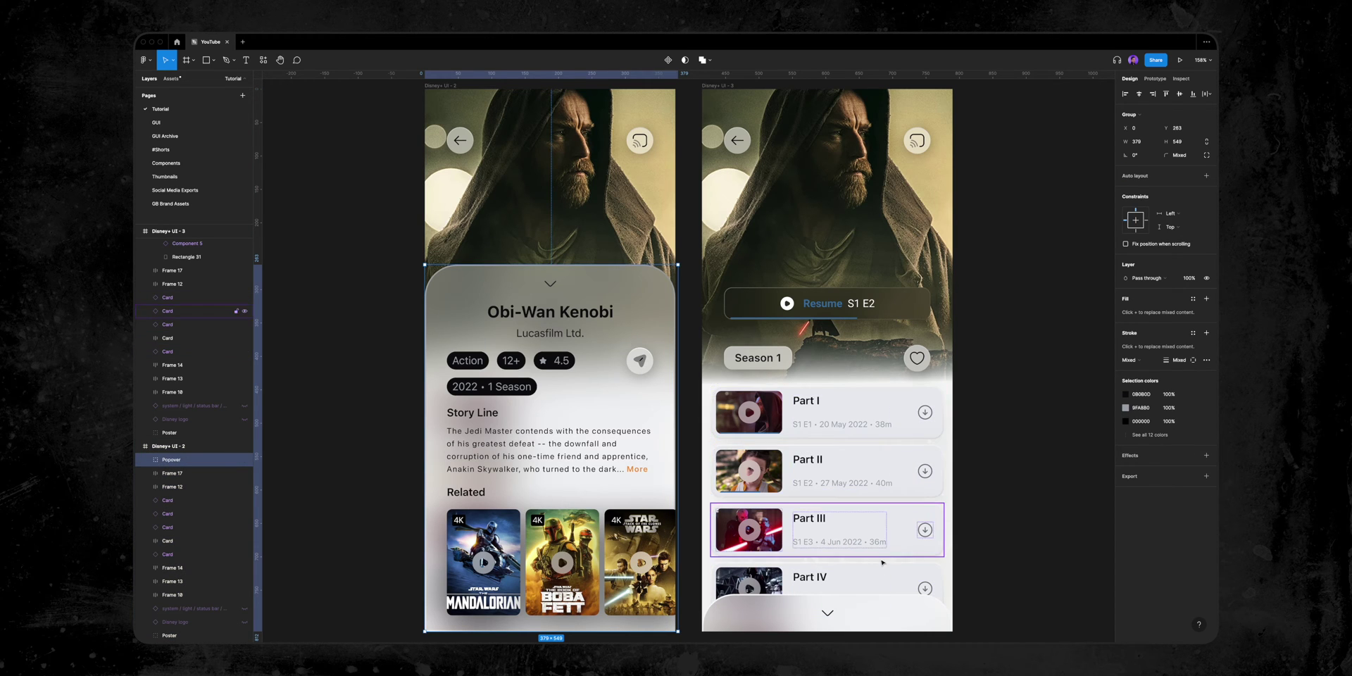
click(897, 614)
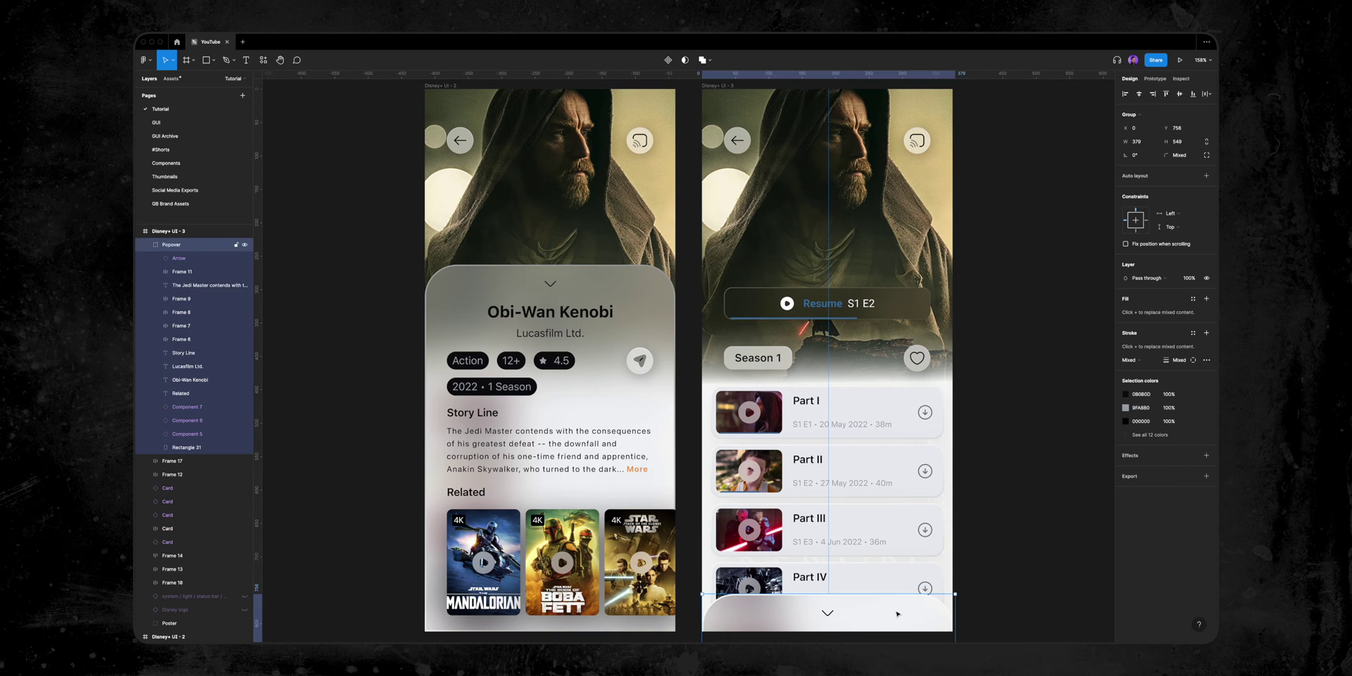
double_click(827, 612)
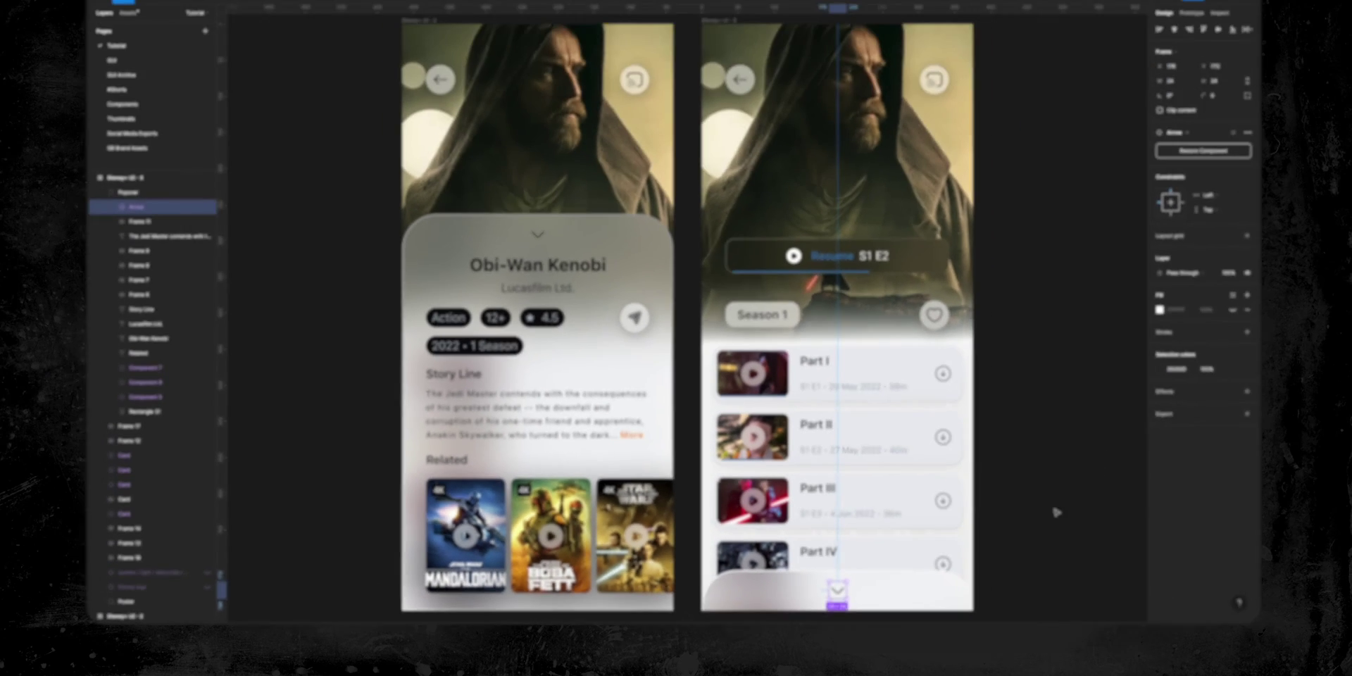
scroll(900, 450, up, 5)
click(694, 347)
double_click(694, 347)
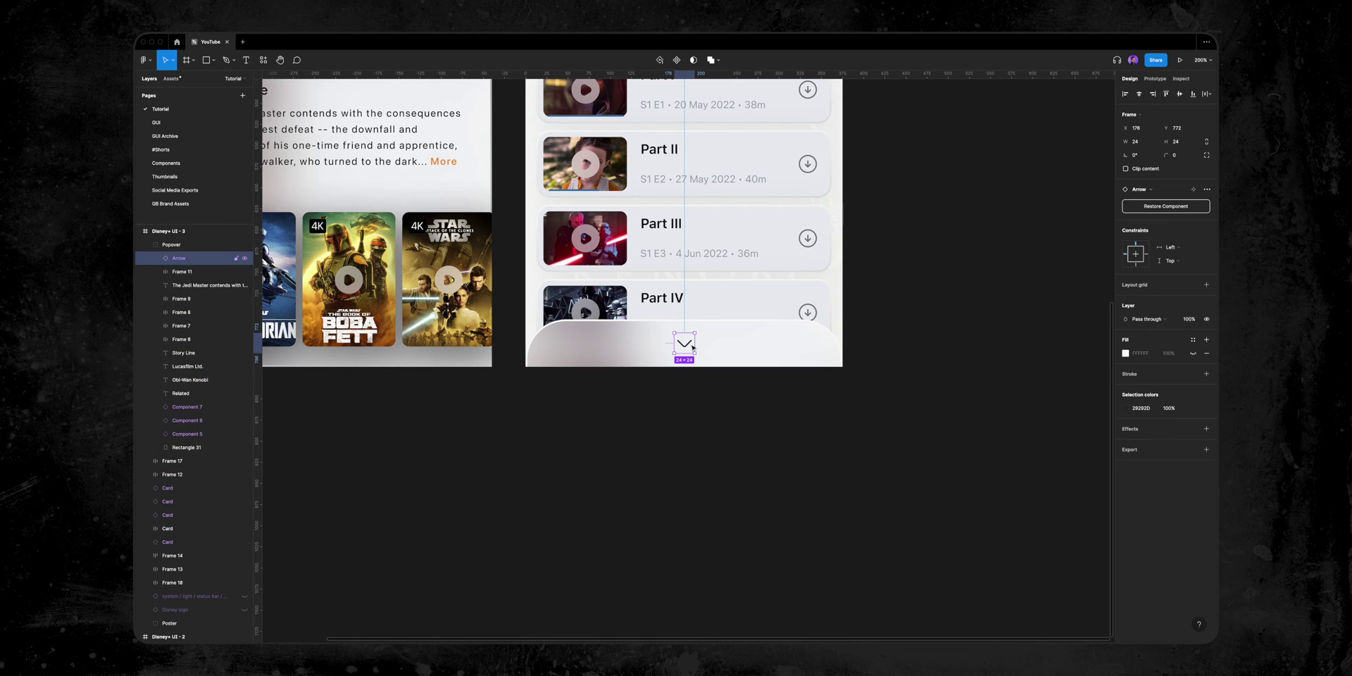
key(shift+v)
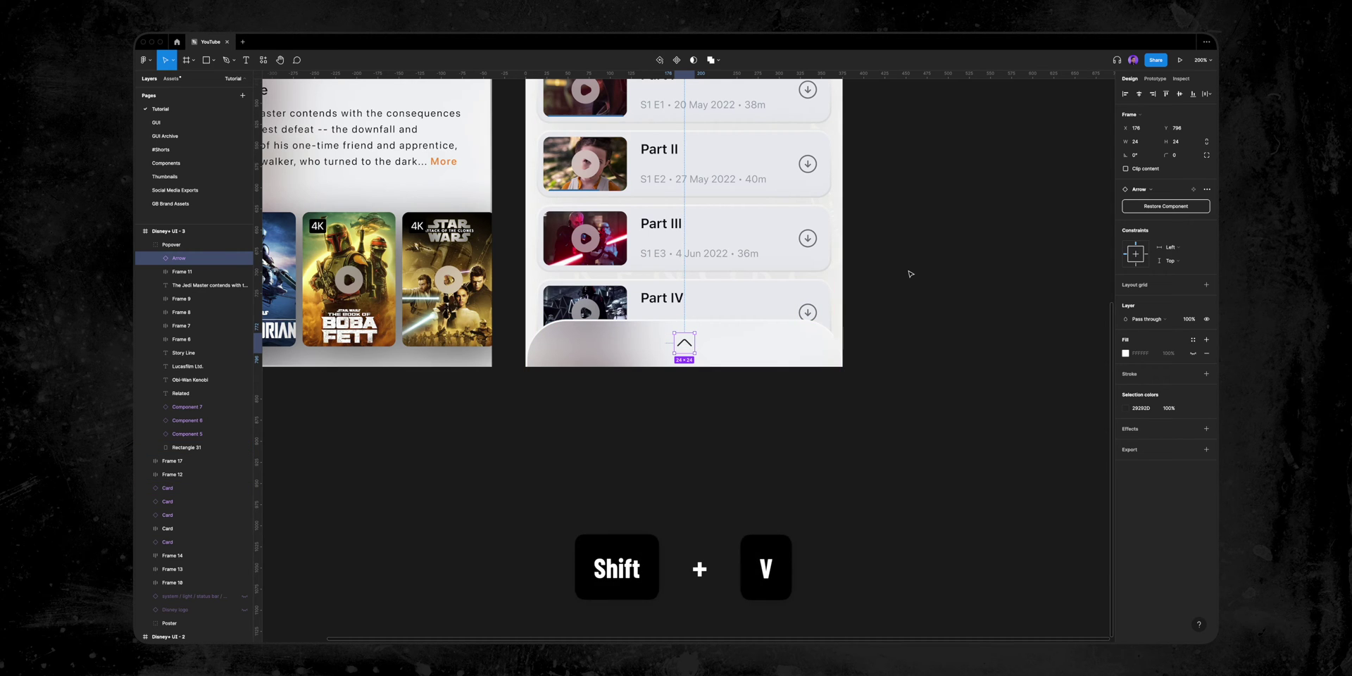
scroll(190, 259, down, 5)
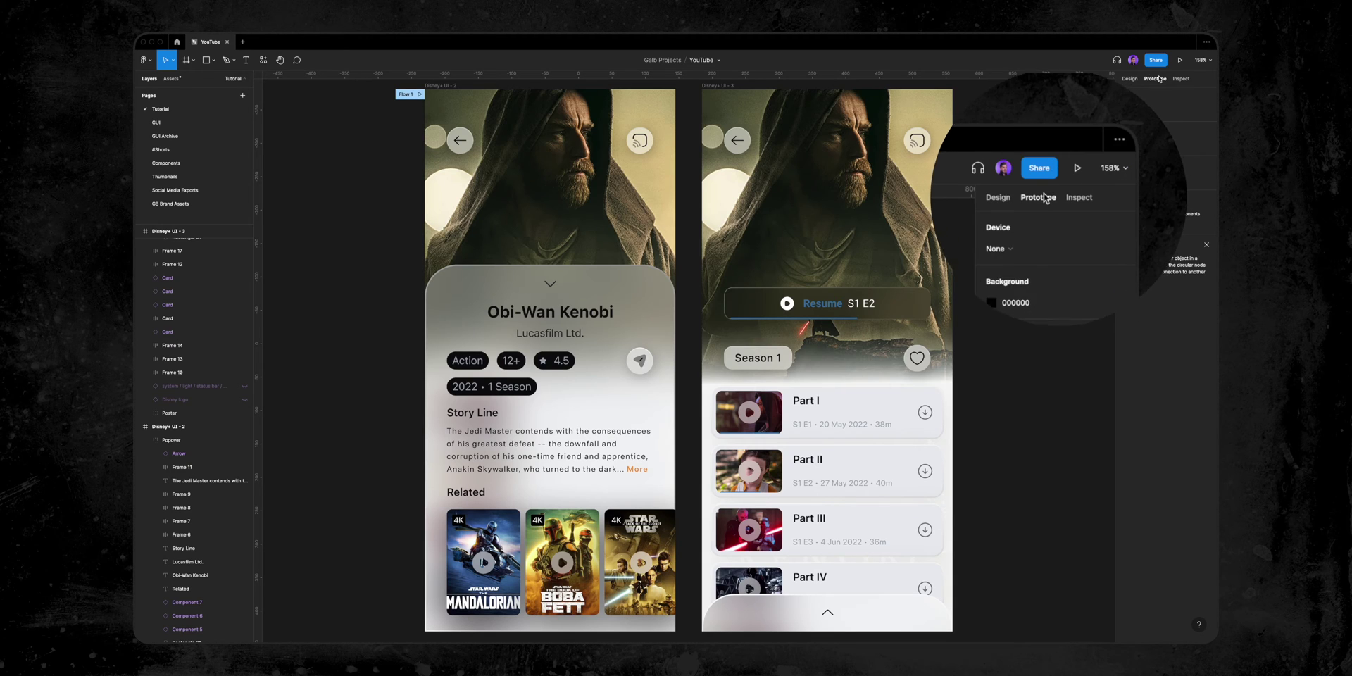
Link the first screen's Popover to Disney+ UI - 3 with an On drag trigger and Smart animate
click(627, 403)
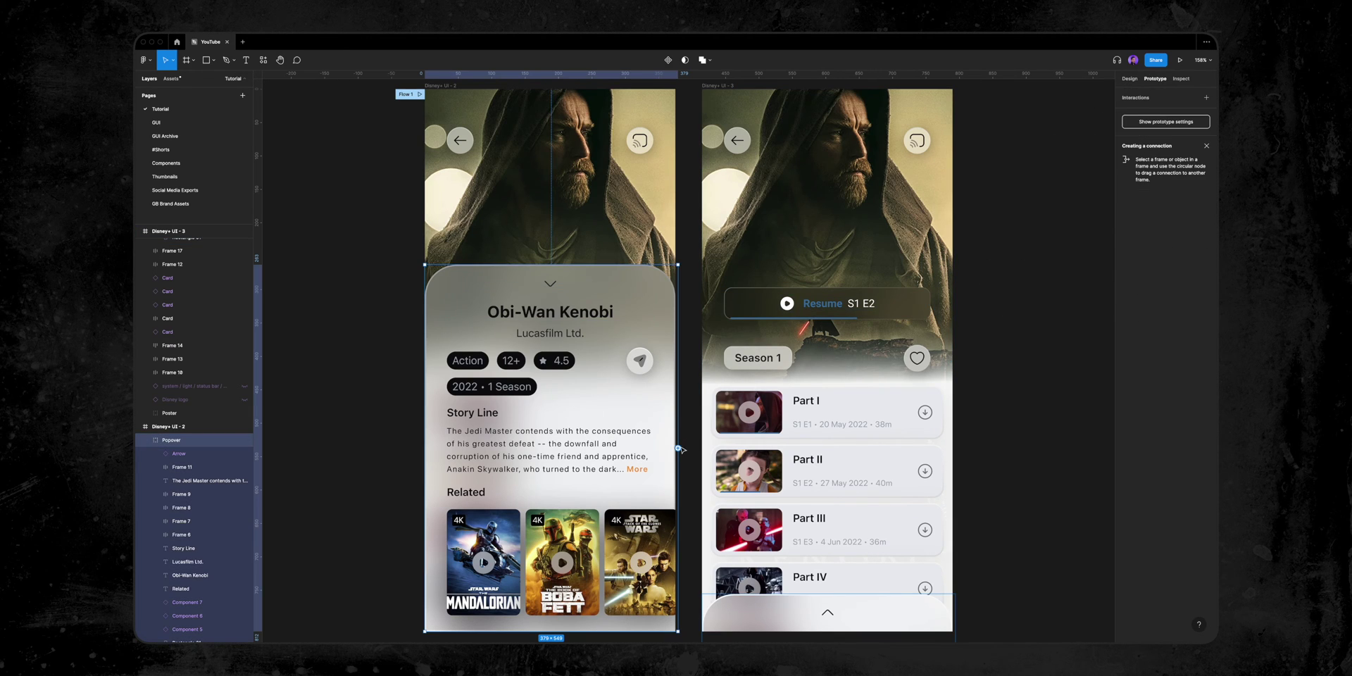
drag(748, 396, 749, 398)
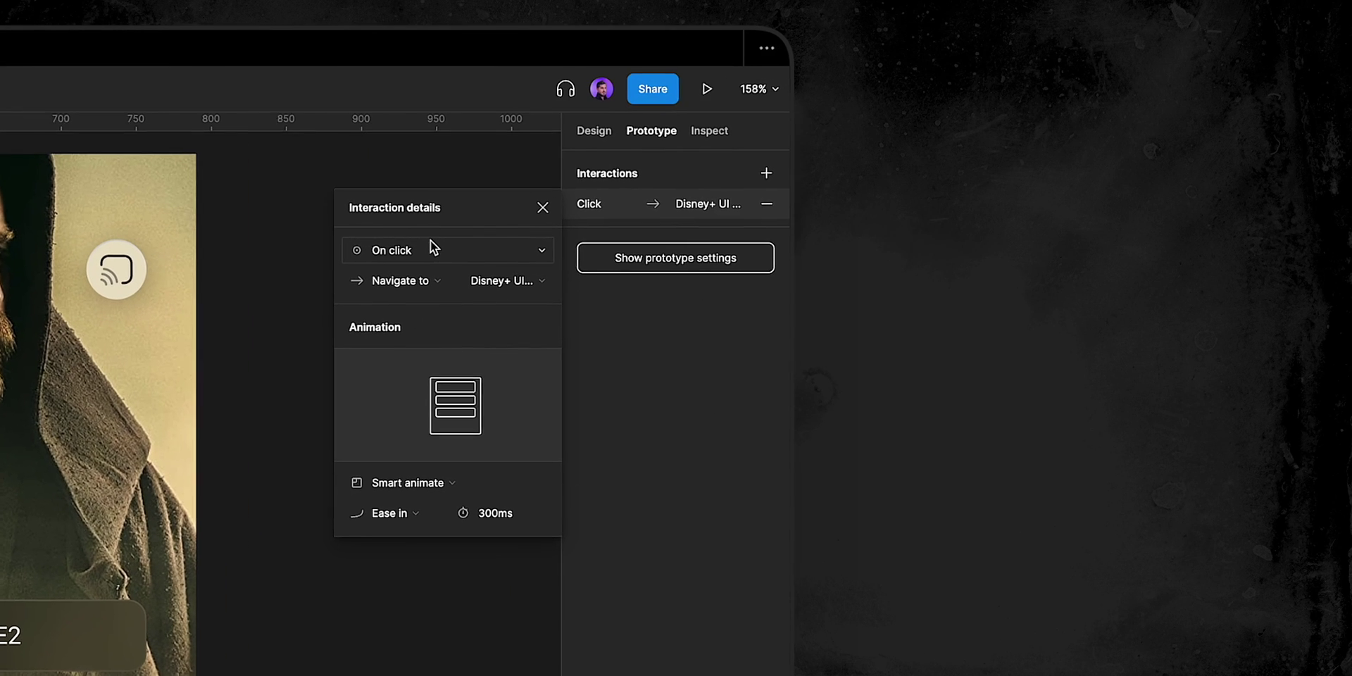
click(429, 241)
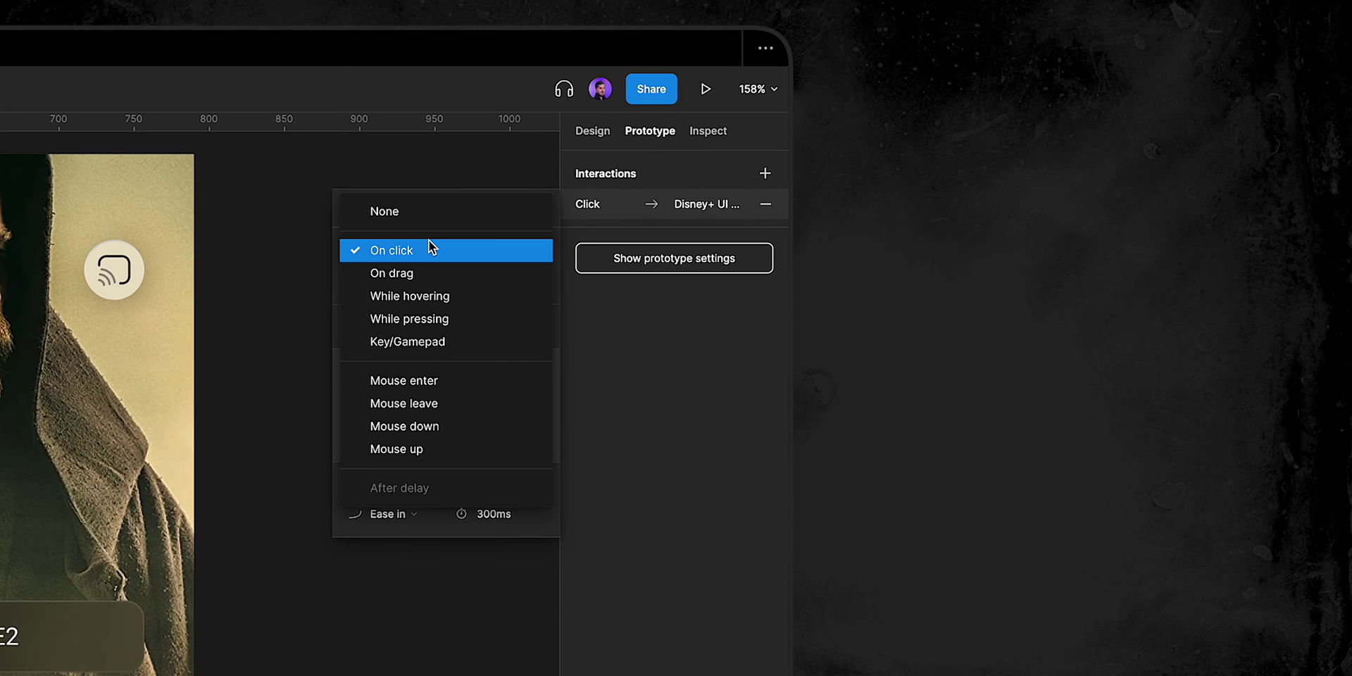
click(417, 281)
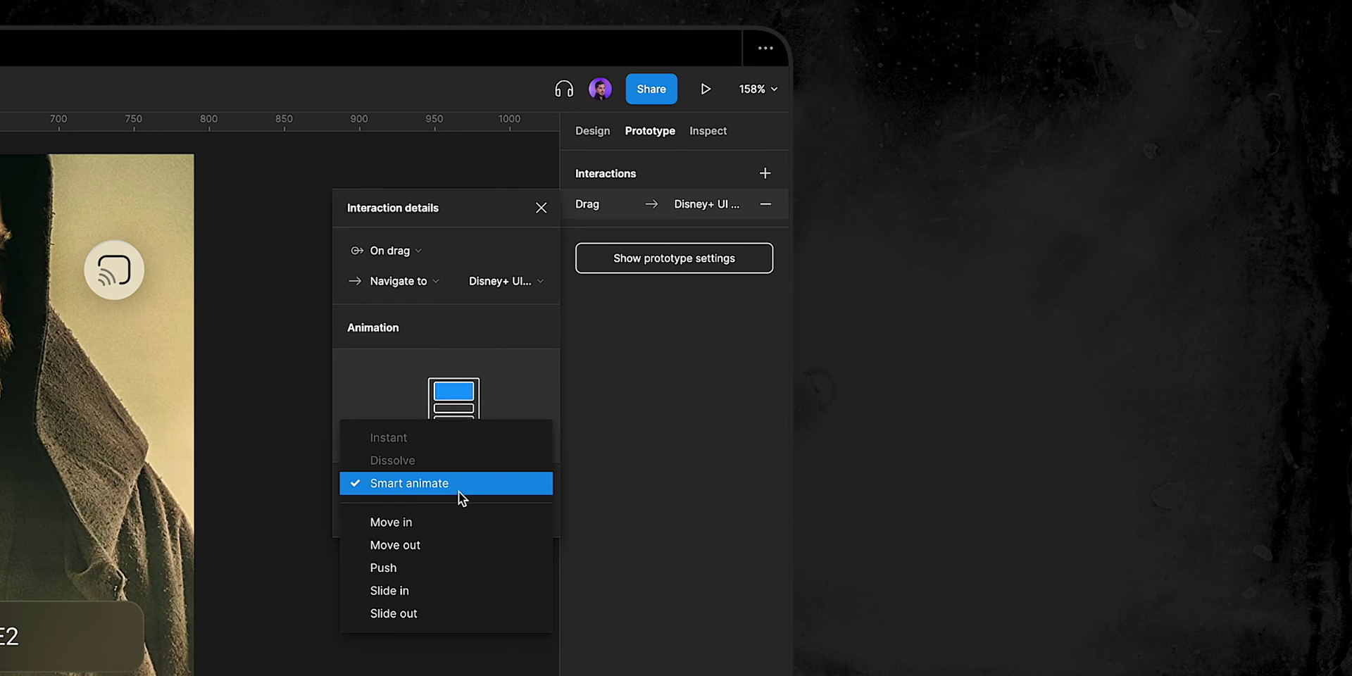
click(490, 488)
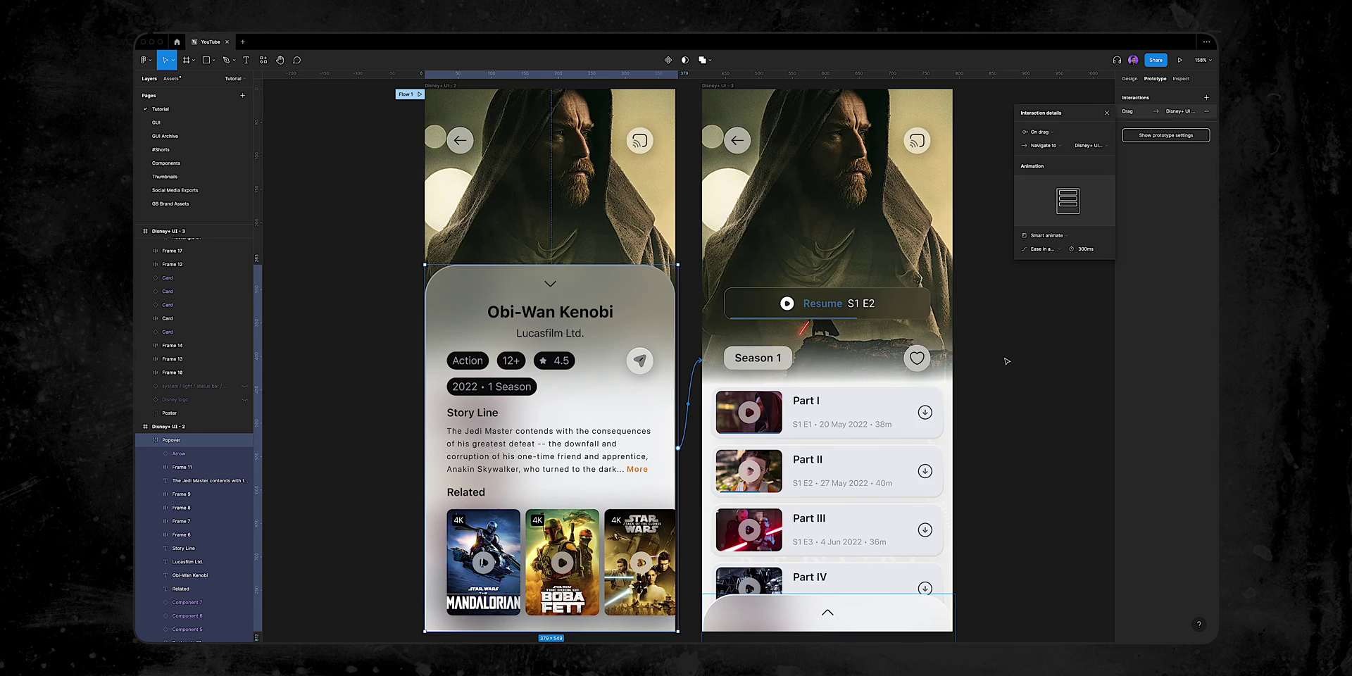
Link the collapsed Popover on Disney+ UI - 3 back to Disney+ UI - 2 with an On drag trigger
click(808, 519)
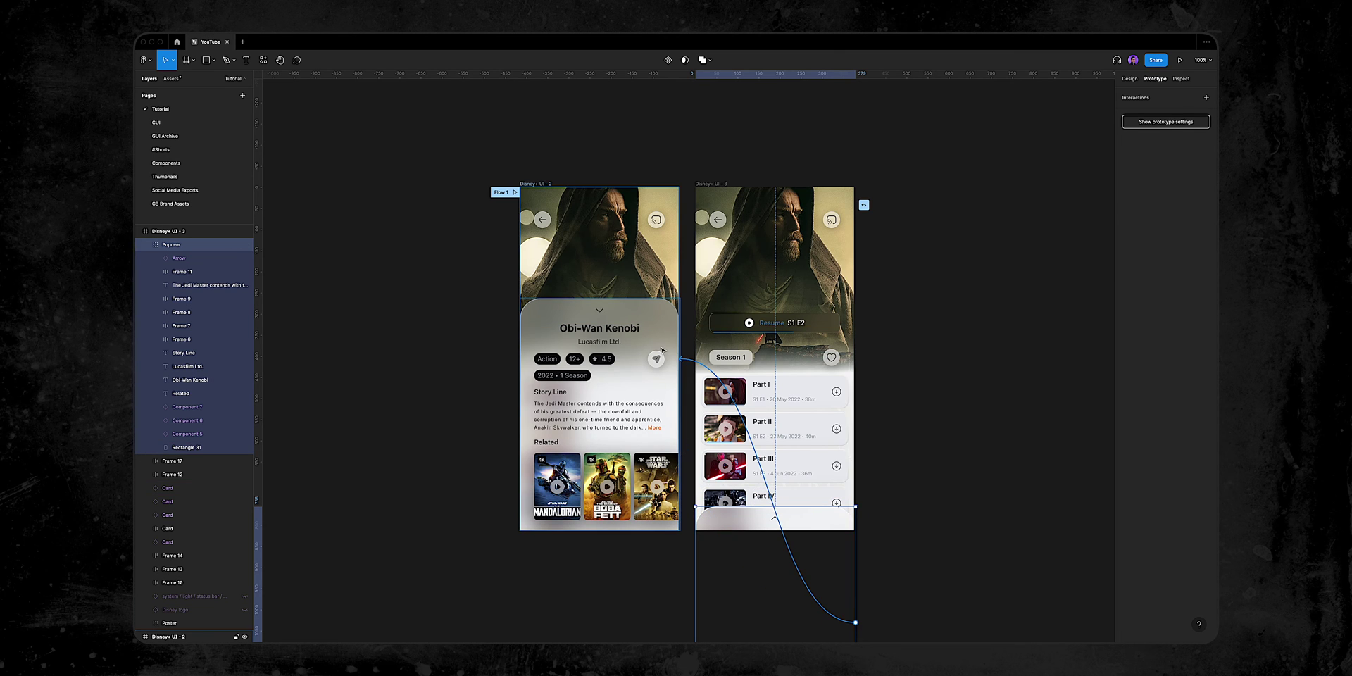
drag(661, 349, 662, 350)
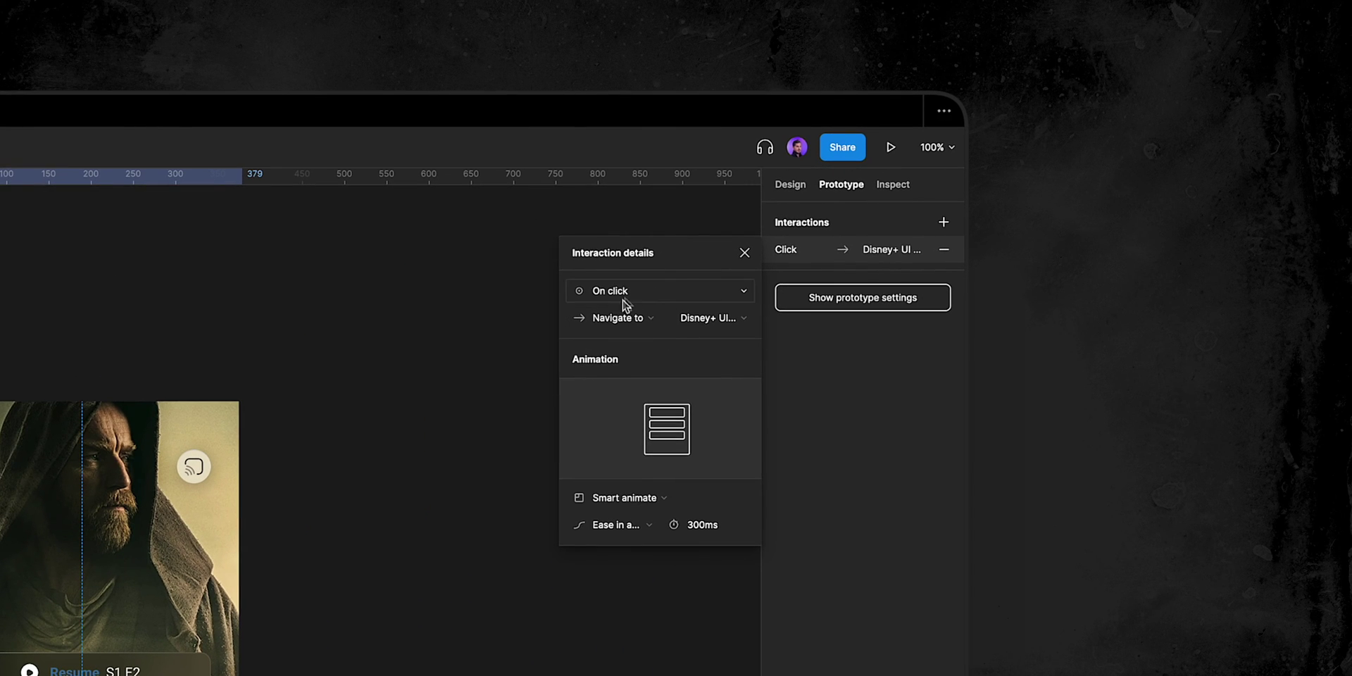
click(1047, 136)
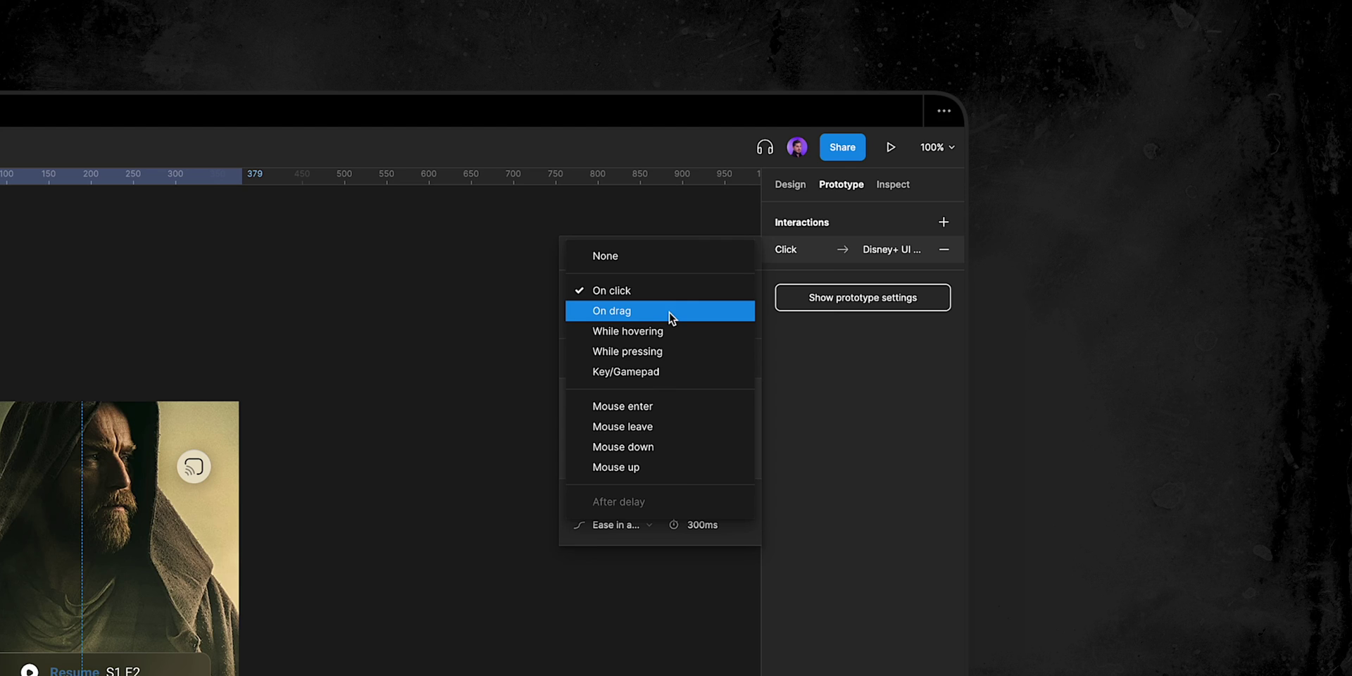
click(662, 310)
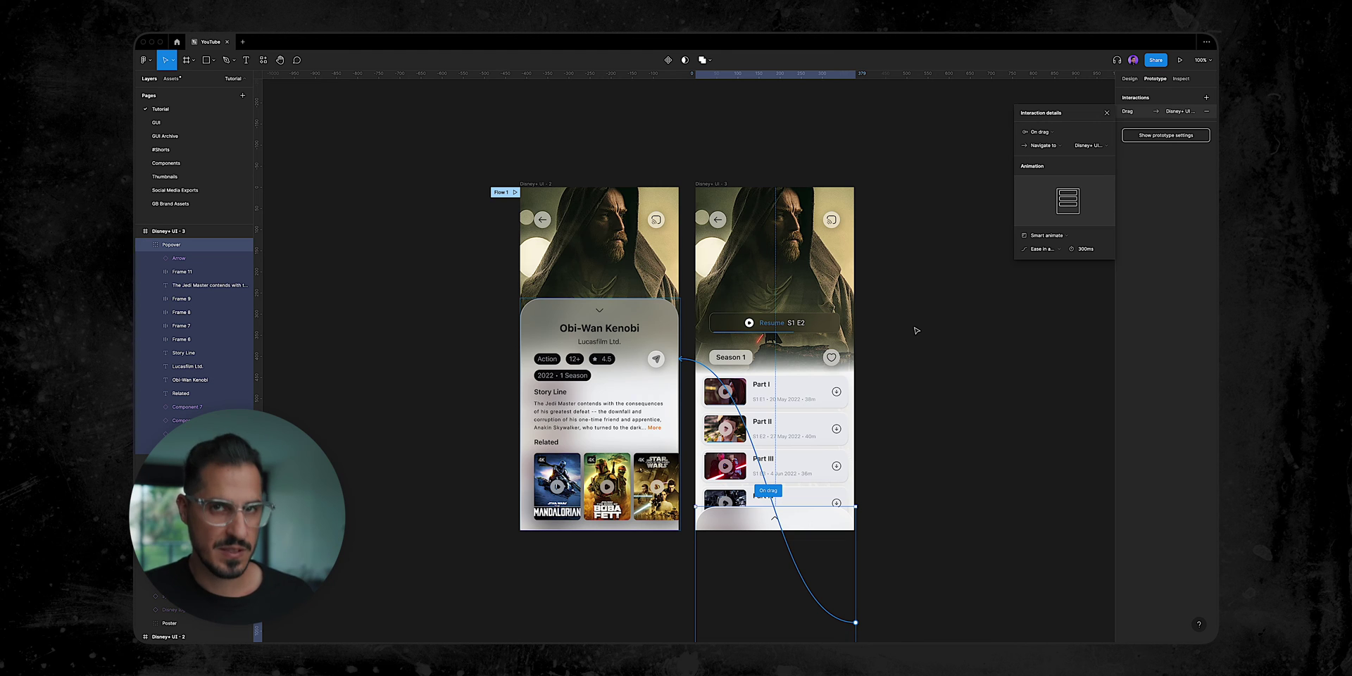
click(932, 237)
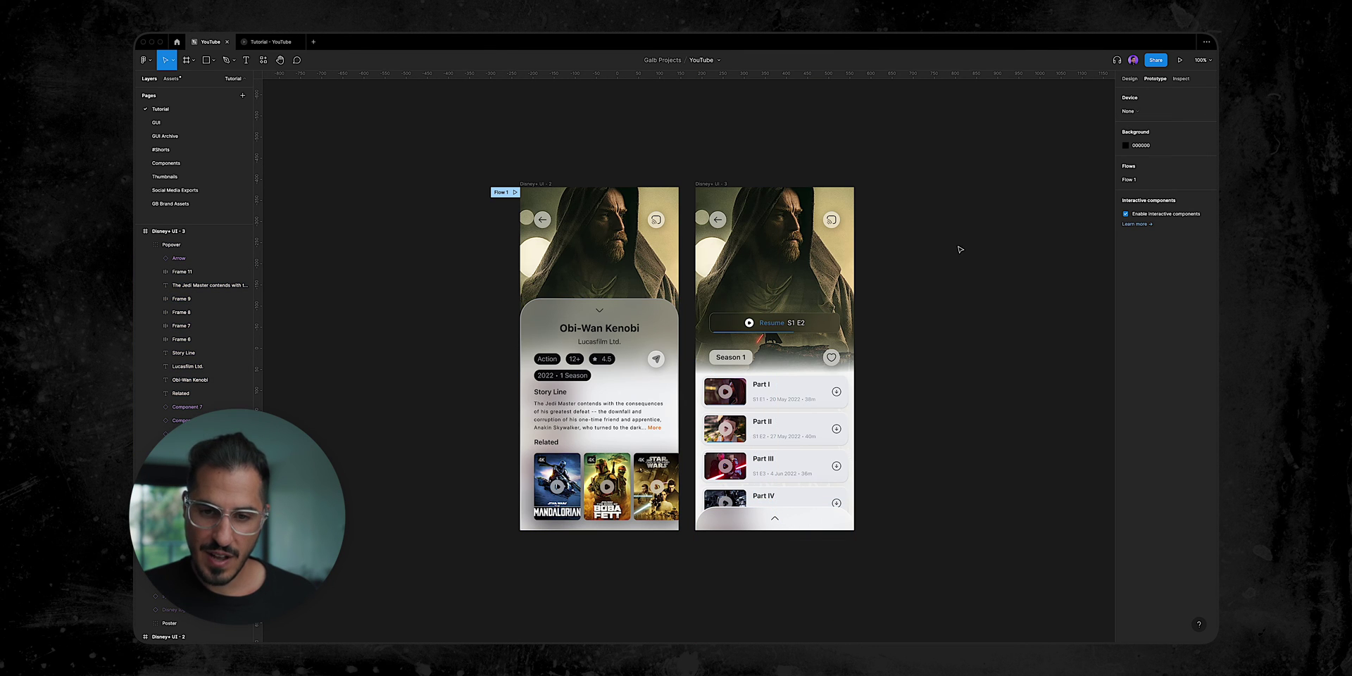
Present the prototype on an iPhone 13 mini and drag the sheet down and back up twice
click(1130, 111)
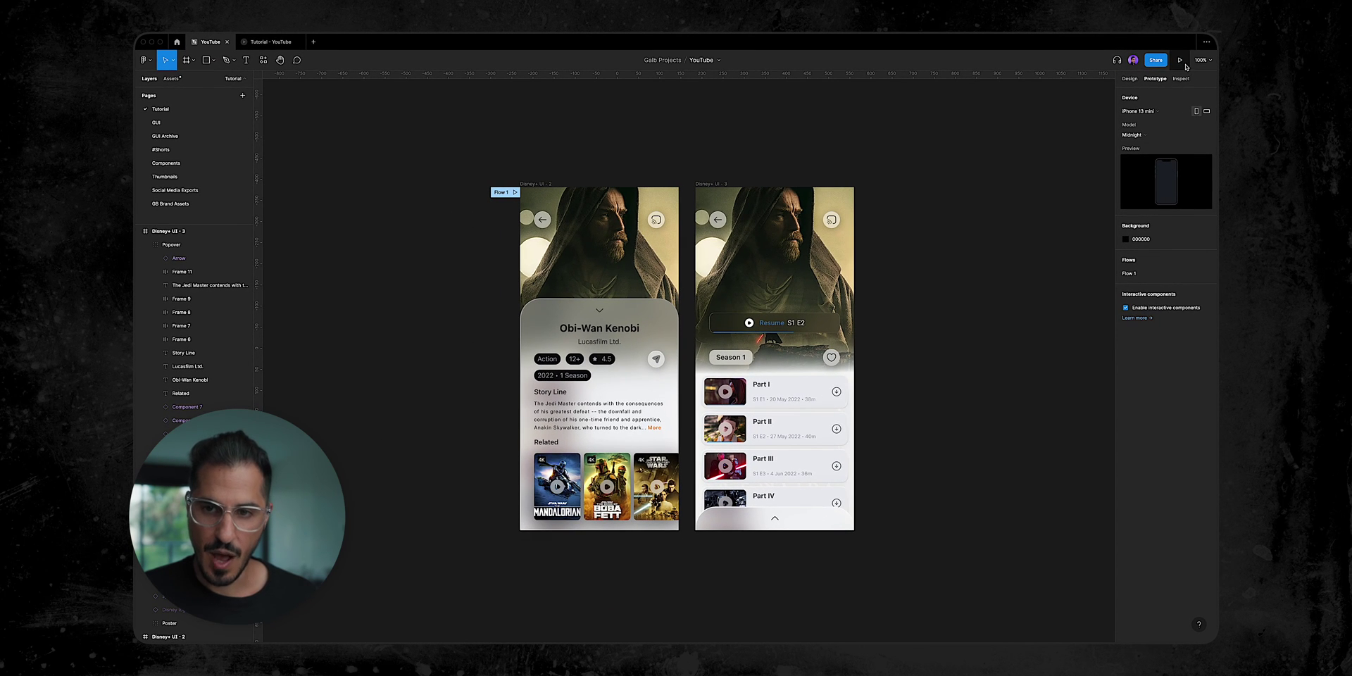
click(1181, 61)
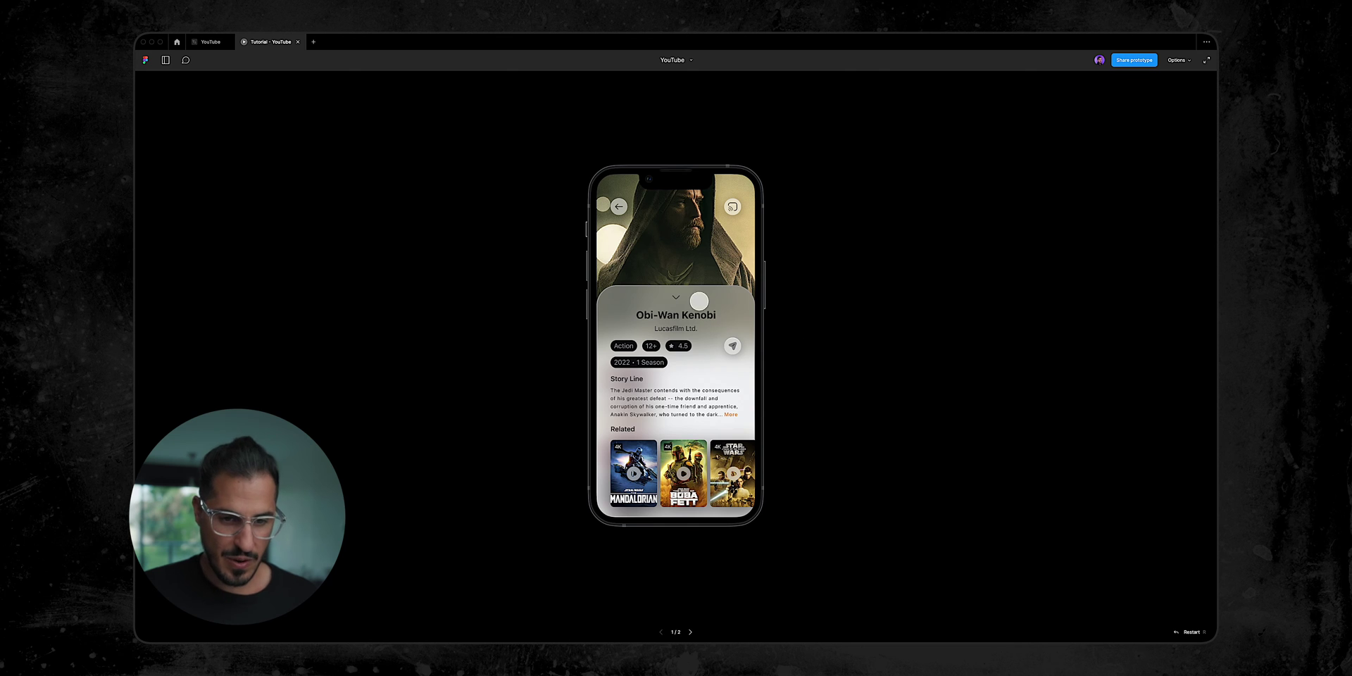
drag(695, 304, 702, 602)
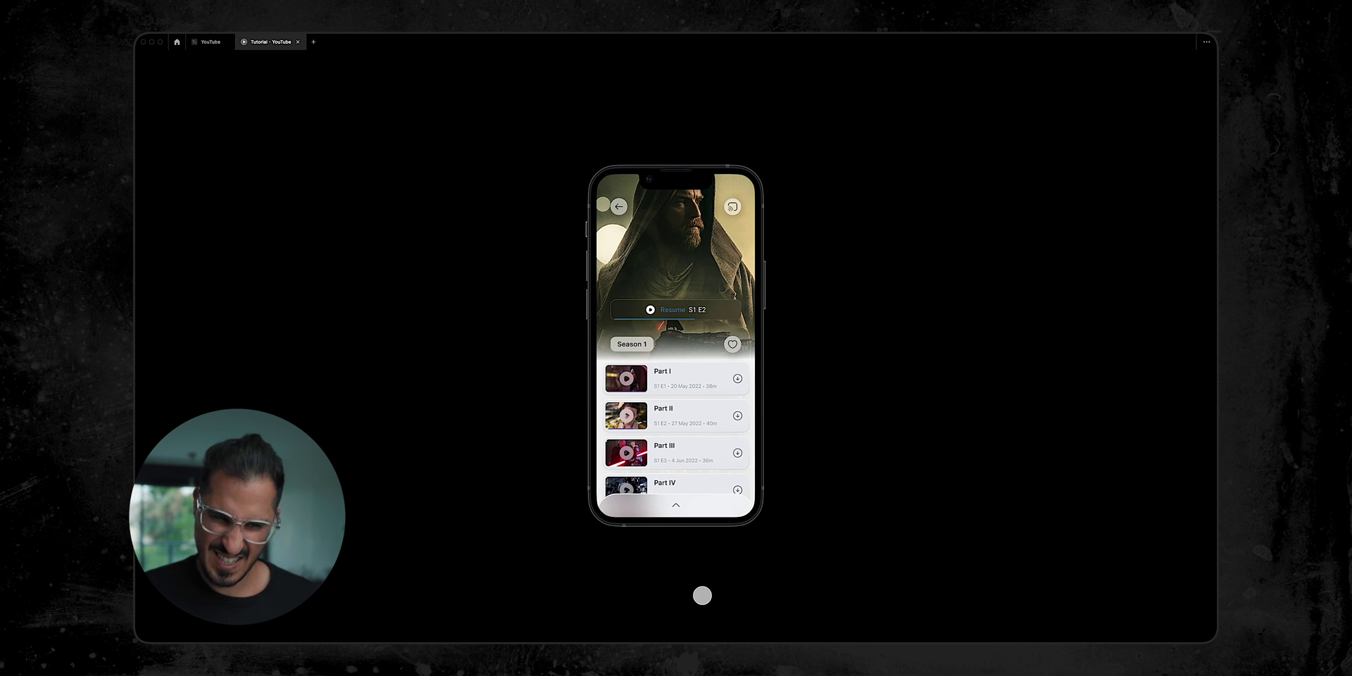
drag(697, 512, 733, 340)
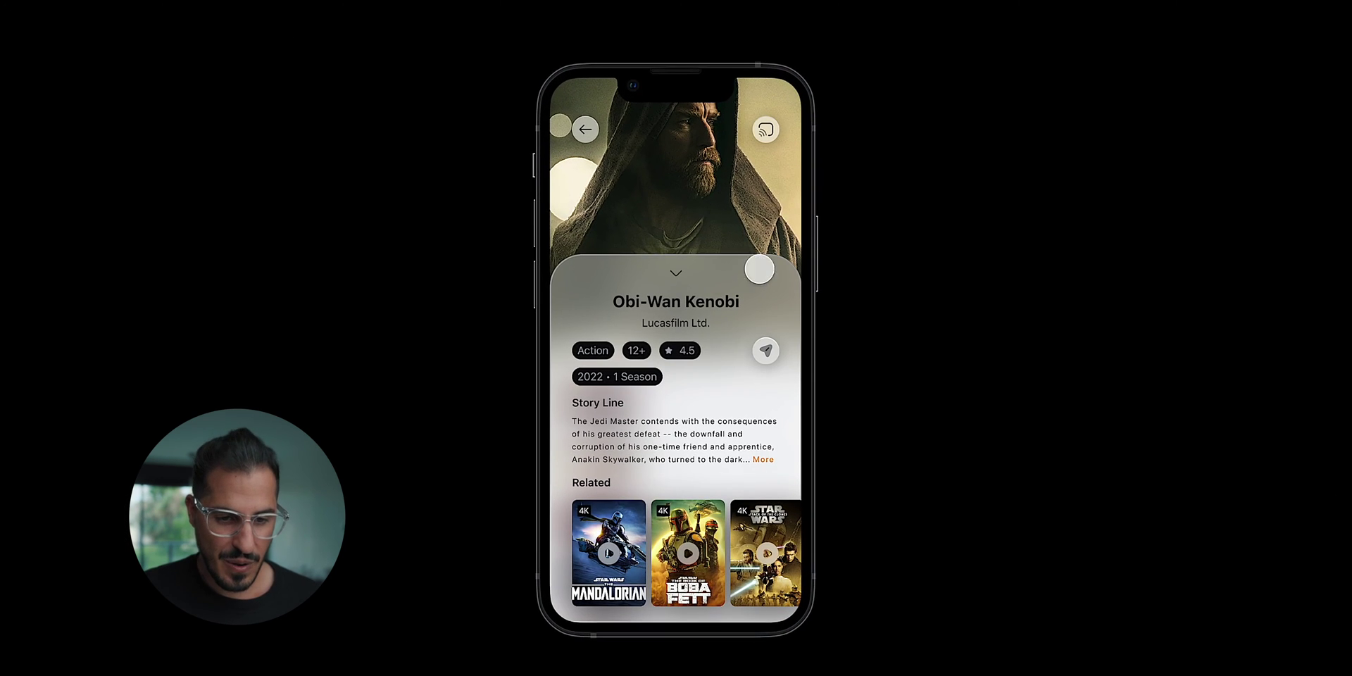
drag(672, 278, 683, 675)
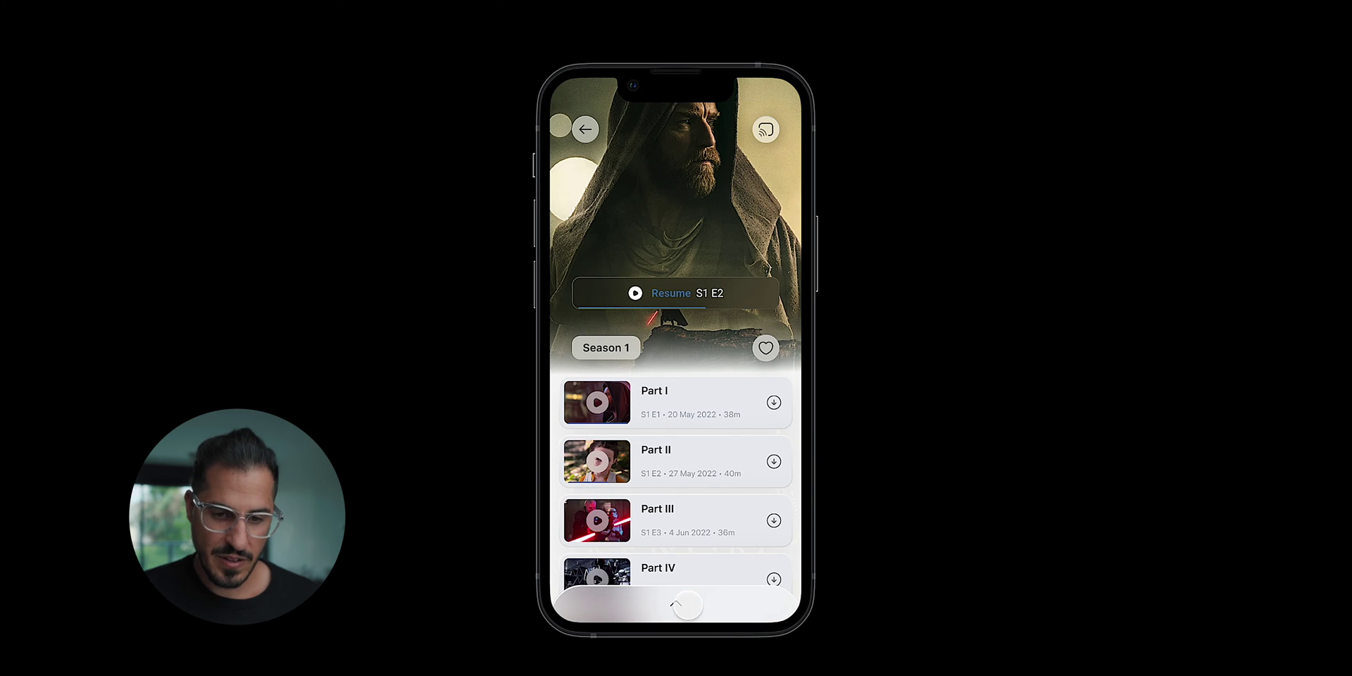
drag(688, 606, 792, 172)
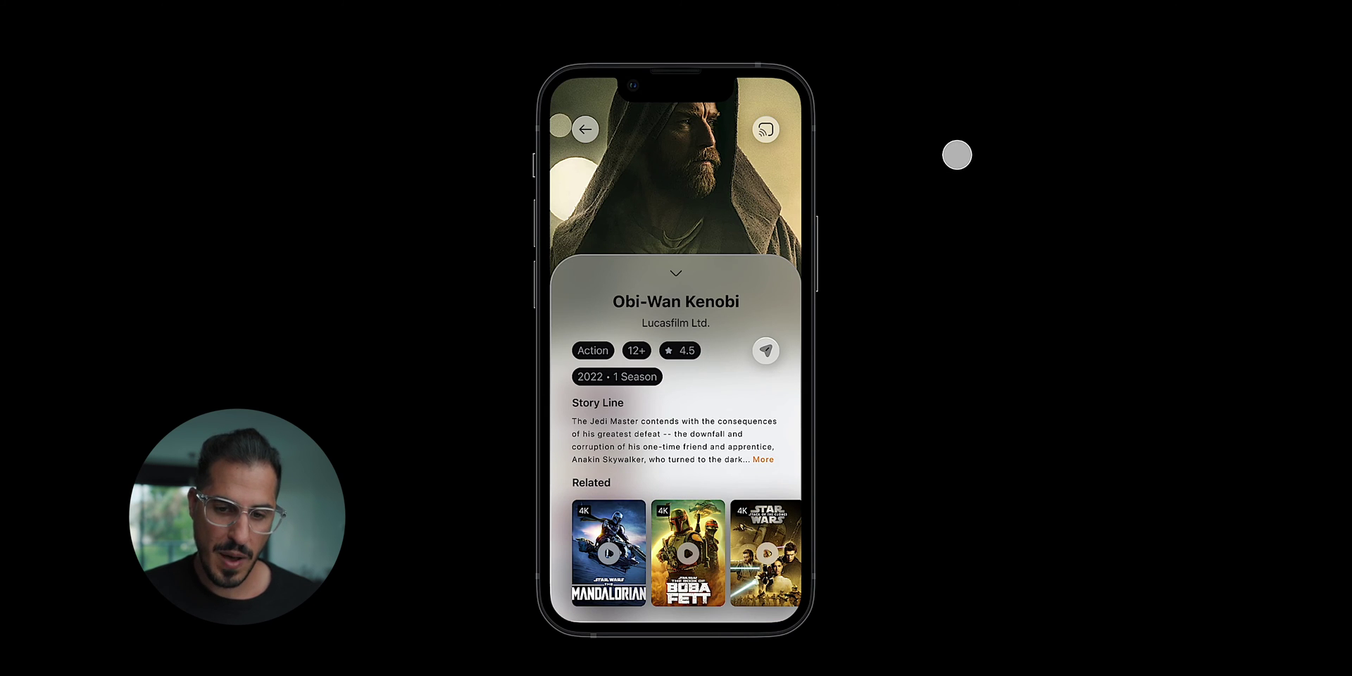